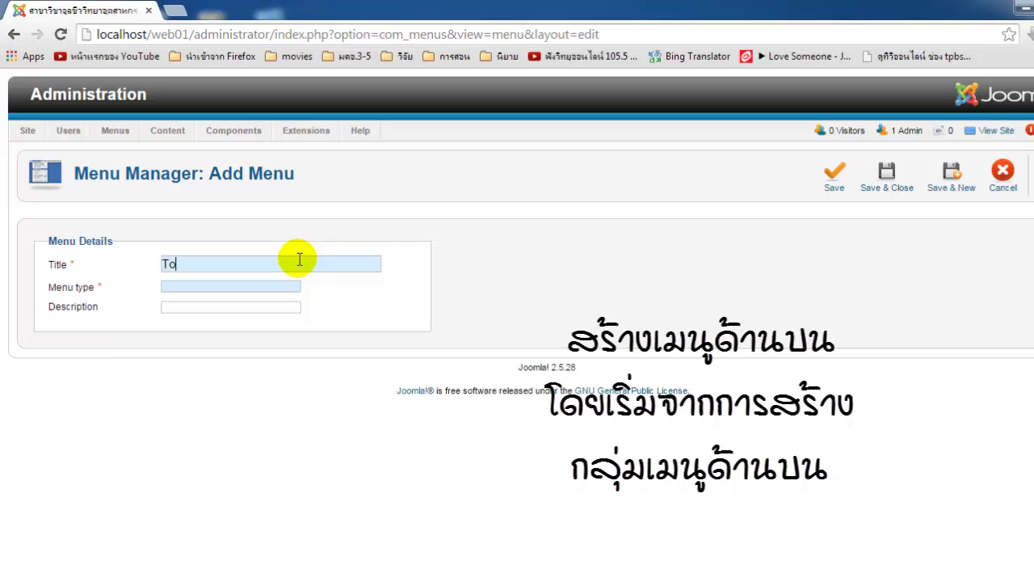
Create a new menu titled Top with the menu type top, and save and close it
{"action": "left_click", "coordinate": [210, 286]}
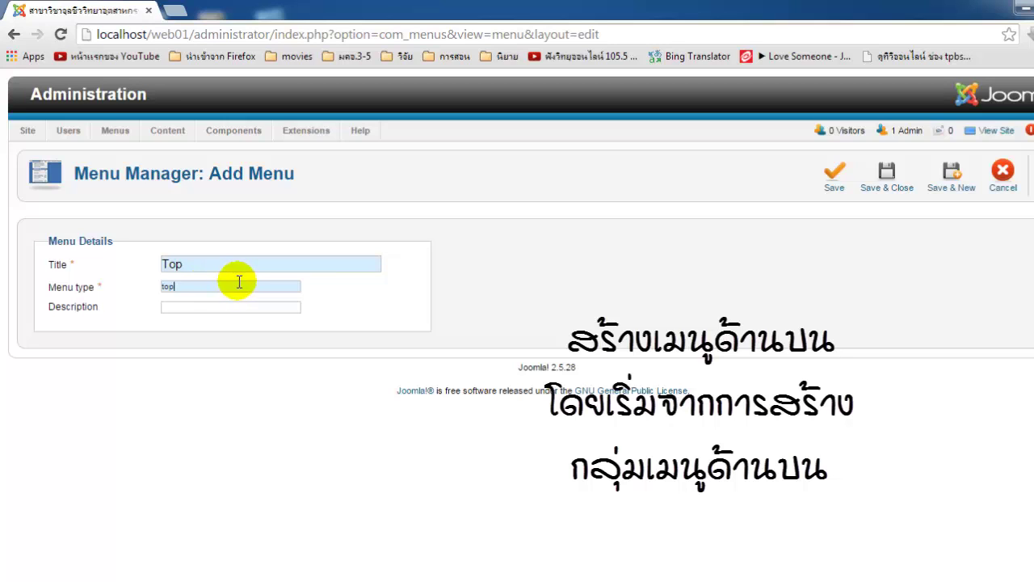
{"action": "left_click", "coordinate": [882, 187]}
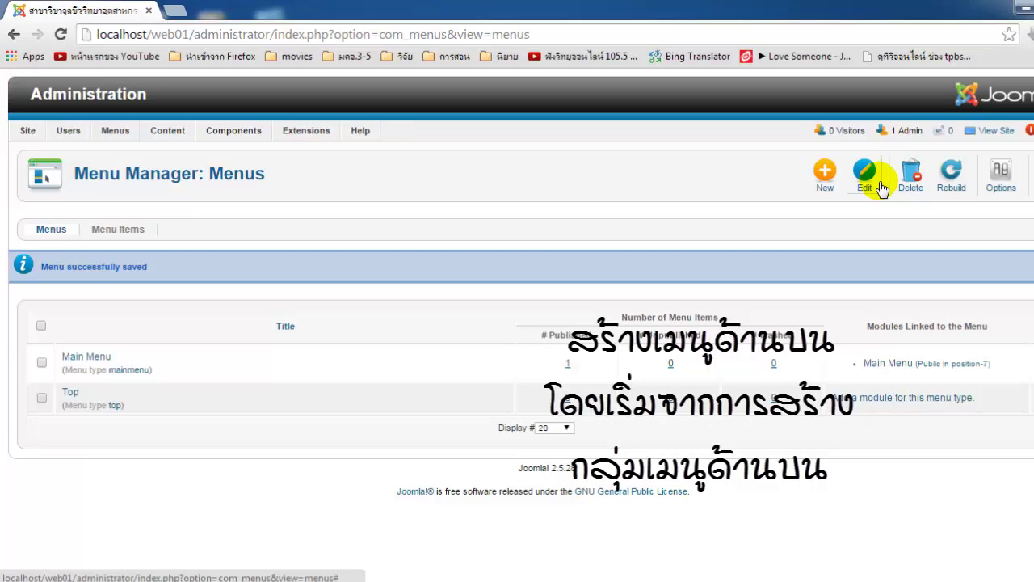
Start a new Single Article menu item in the Top menu, titled วัตถุประสงค์ with the alias objectives
{"action": "left_click", "coordinate": [71, 396]}
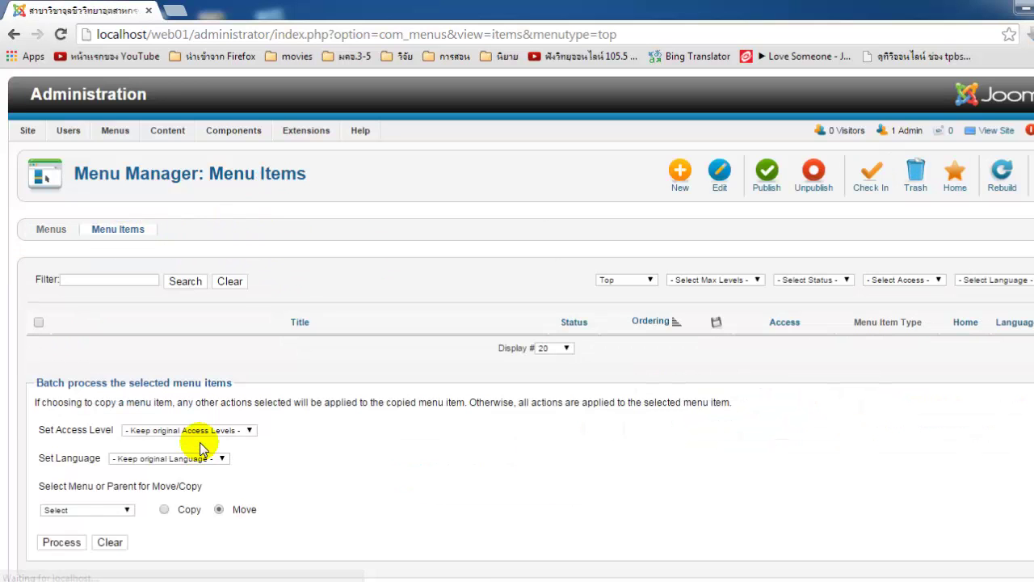
{"action": "left_click", "coordinate": [680, 174]}
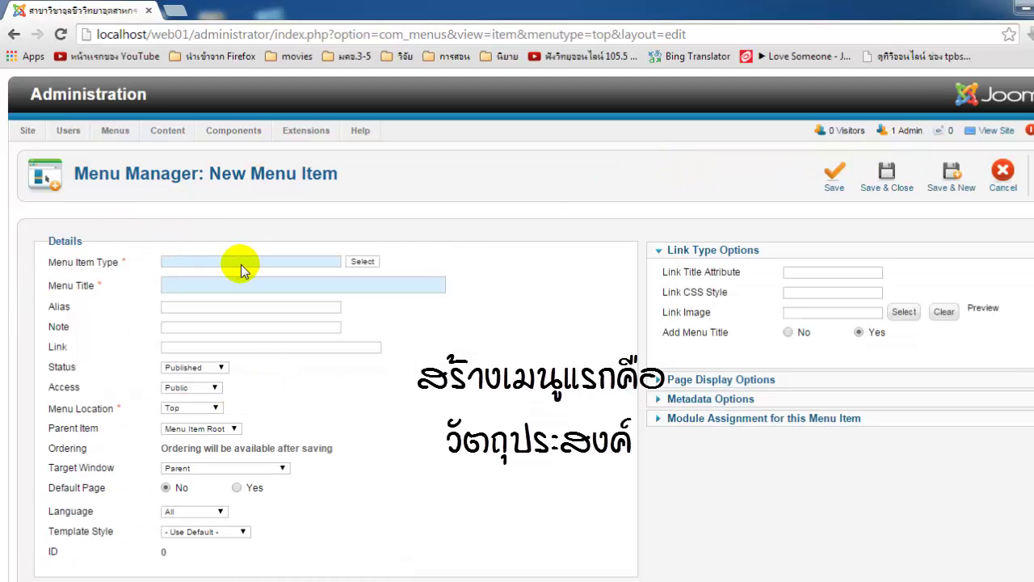
{"action": "left_click", "coordinate": [362, 263]}
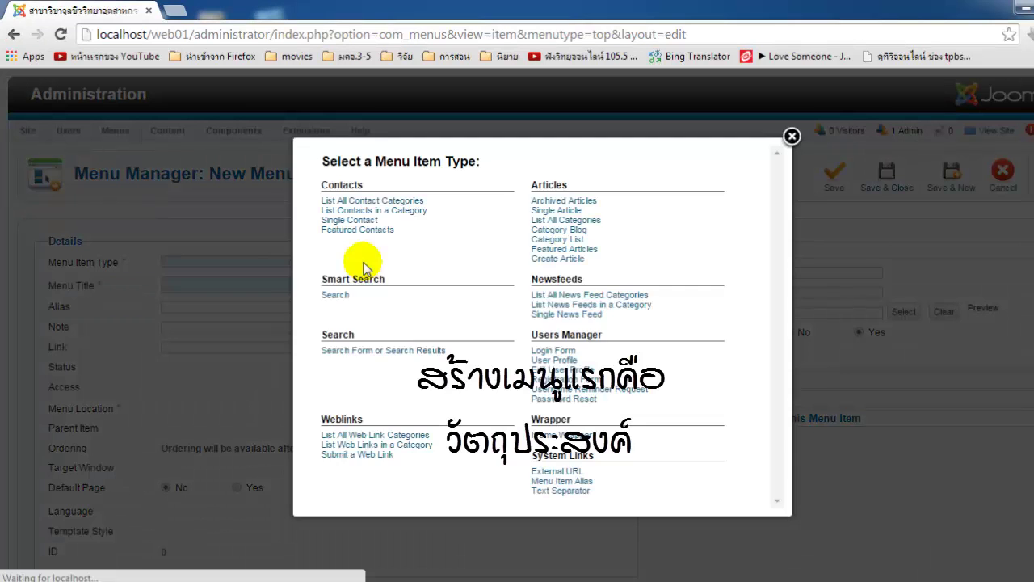
{"action": "left_click", "coordinate": [556, 211]}
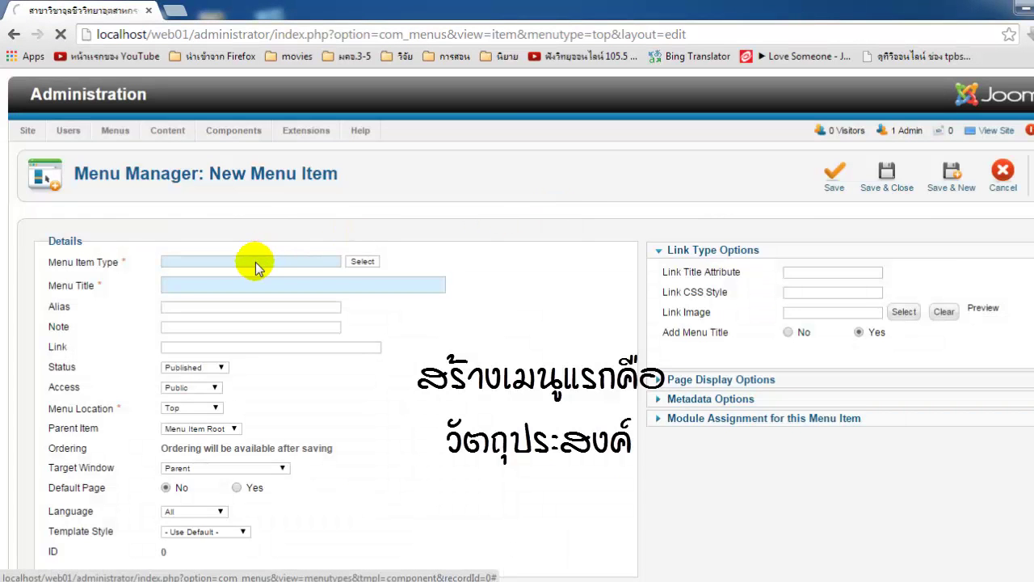
{"action": "left_click", "coordinate": [243, 282]}
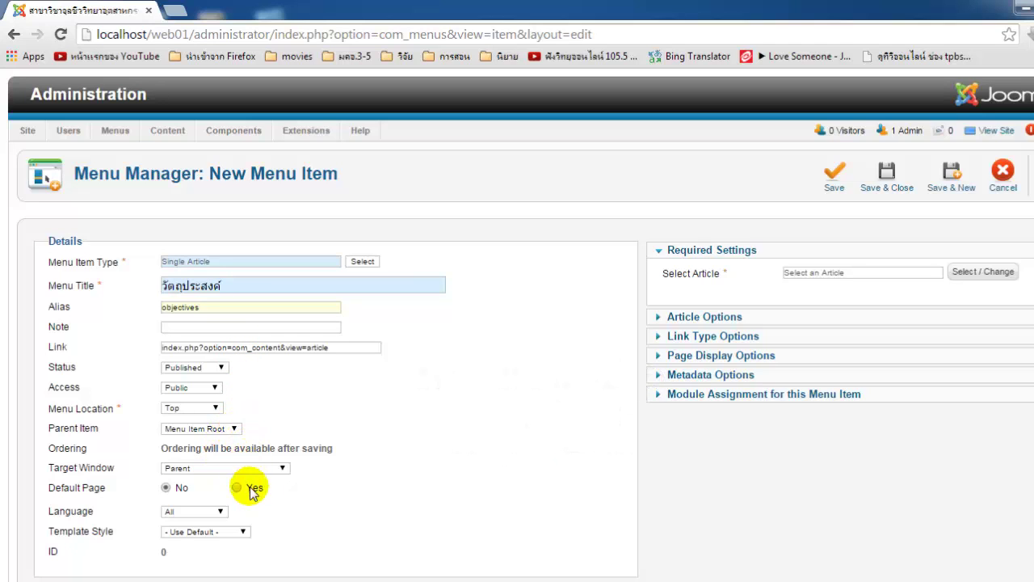
Link the menu item to the article วัตถุประสงค์, and save and close it
{"action": "left_click", "coordinate": [968, 273]}
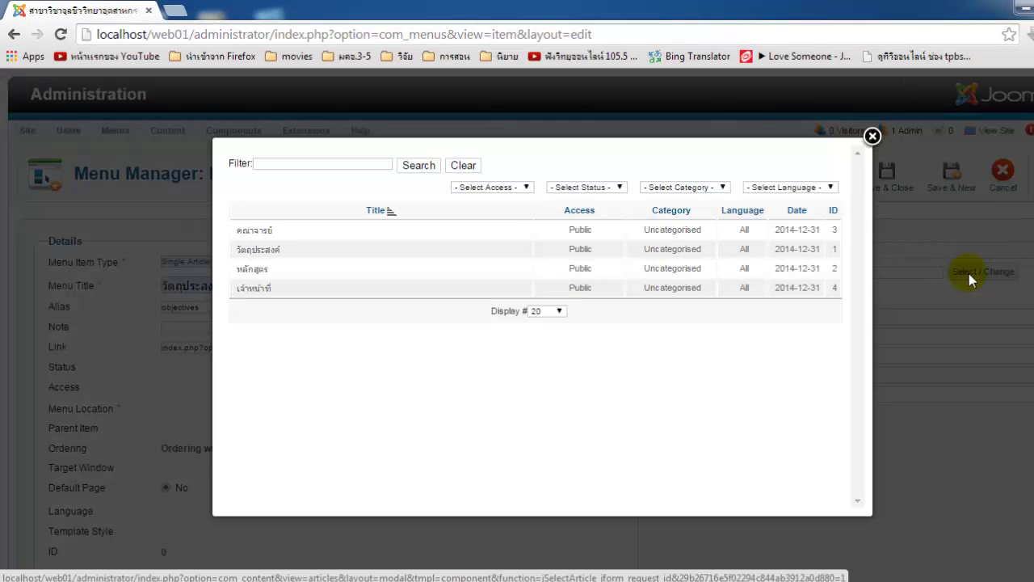
{"action": "left_click", "coordinate": [248, 250]}
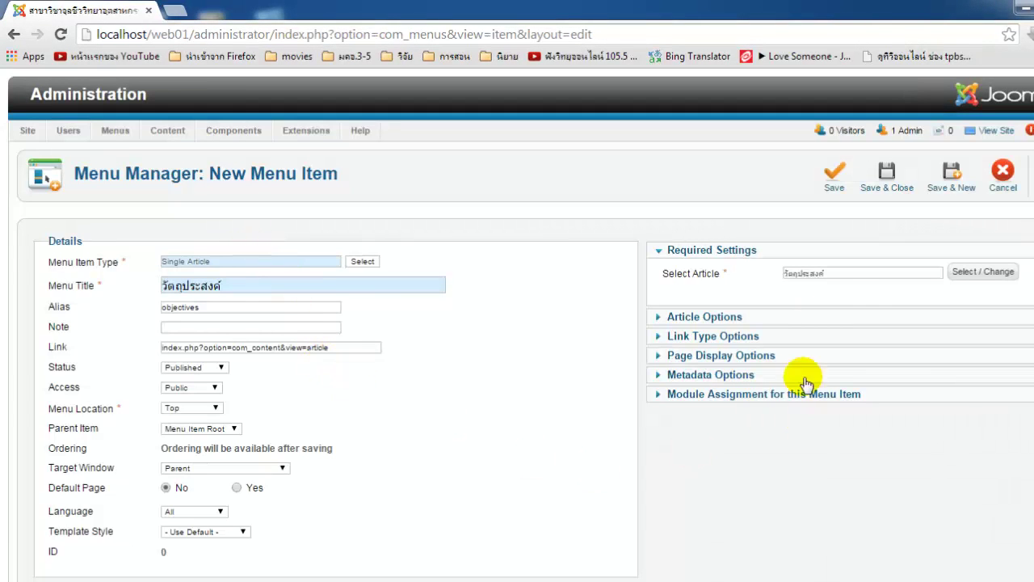
{"action": "left_click", "coordinate": [896, 187]}
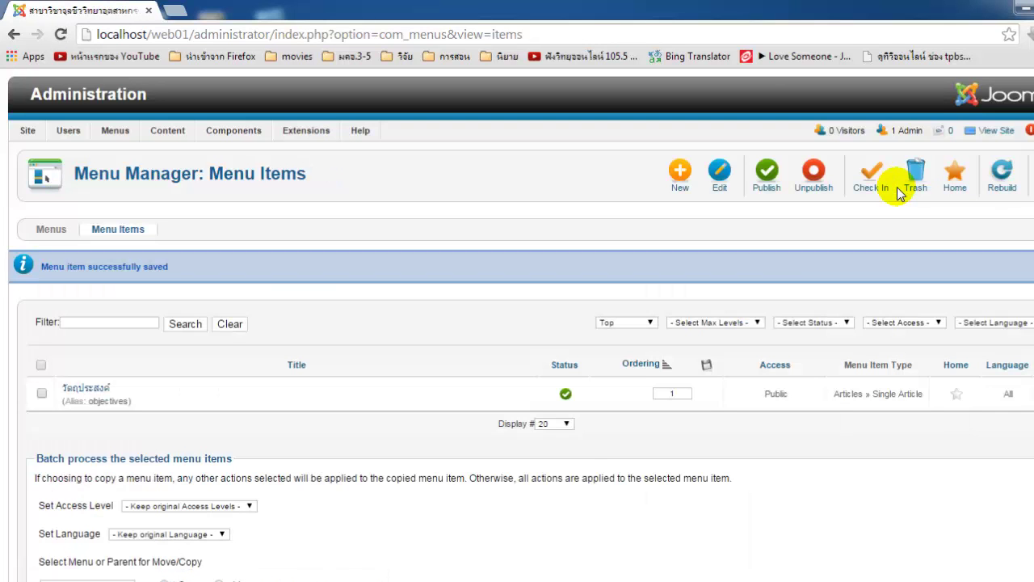
Check the site's front page for the new menu item and return to the administration page
{"action": "left_click", "coordinate": [997, 131]}
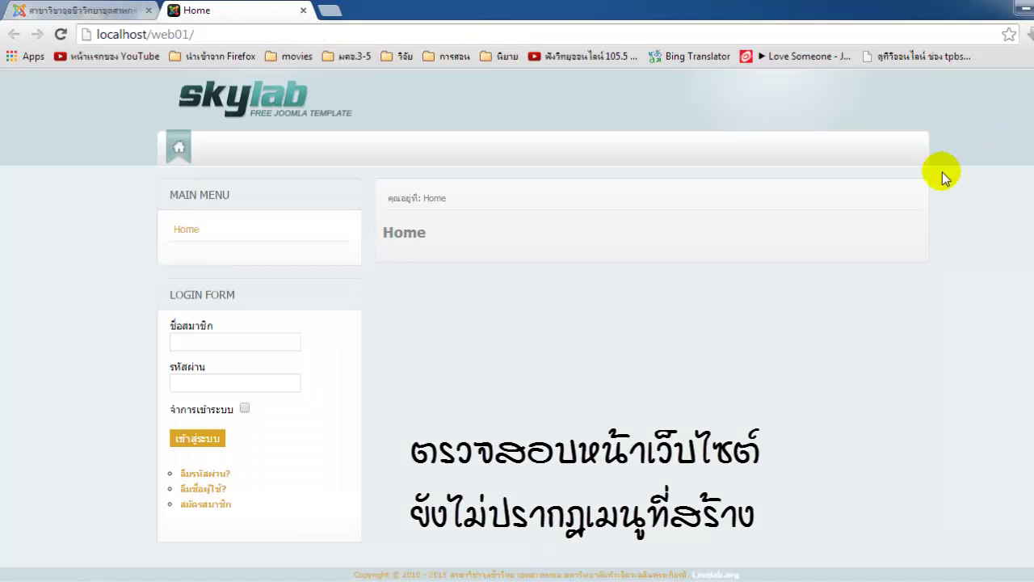
{"action": "left_click", "coordinate": [81, 12]}
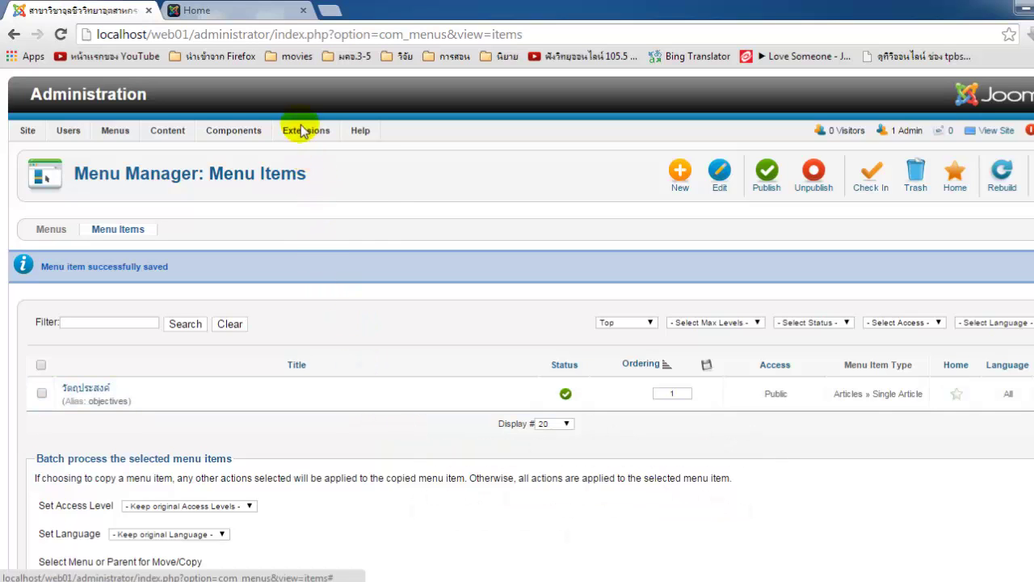
Start a new Menu module in the Module Manager, titled Top with its title hidden
{"action": "mouse_move", "coordinate": [293, 132]}
{"action": "left_click", "coordinate": [321, 173]}
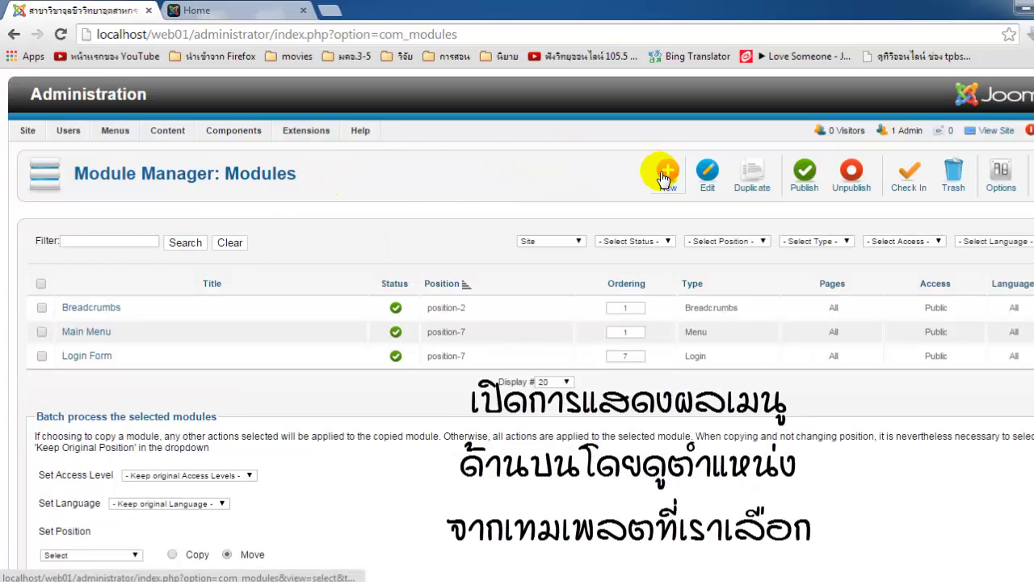
{"action": "left_click", "coordinate": [660, 172]}
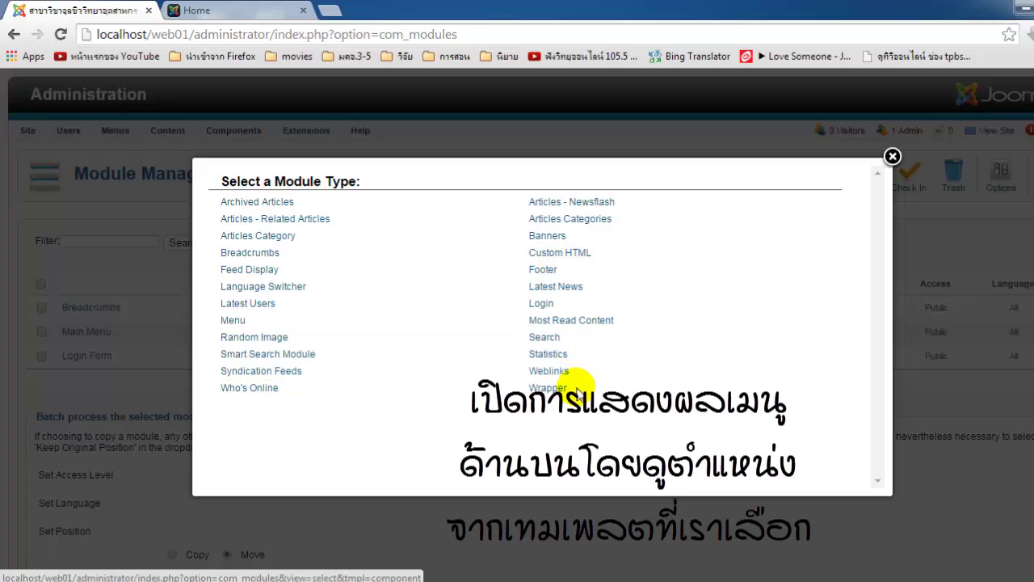
{"action": "scroll", "coordinate": [627, 316], "scroll_direction": "down", "scroll_amount": 3}
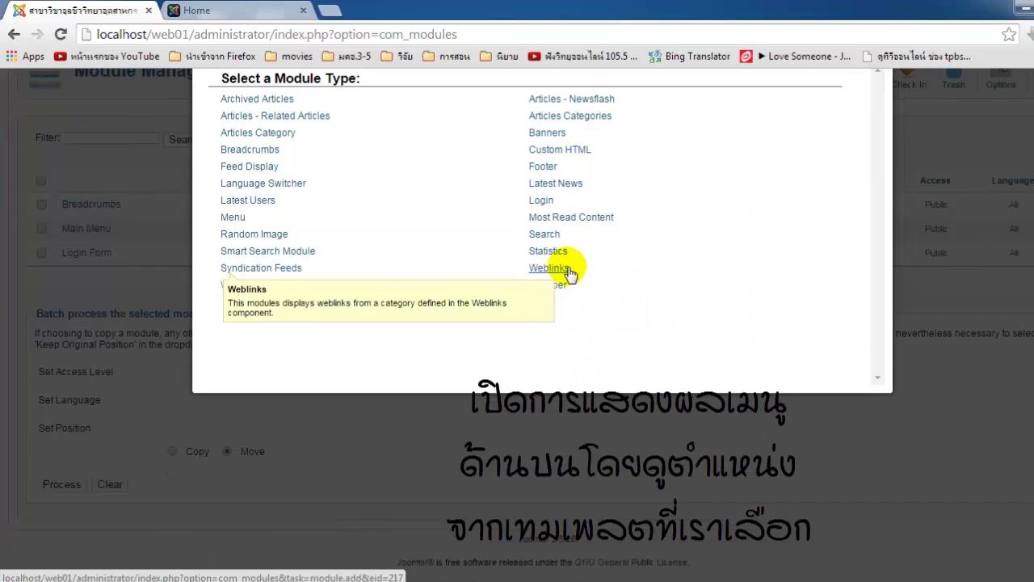
{"action": "left_click", "coordinate": [233, 218]}
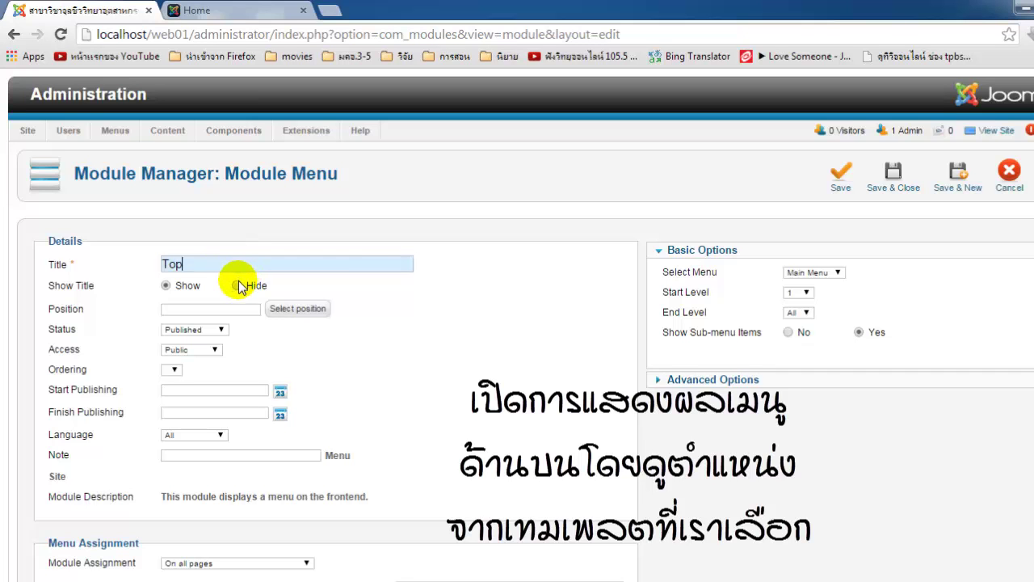
{"action": "left_click", "coordinate": [236, 285]}
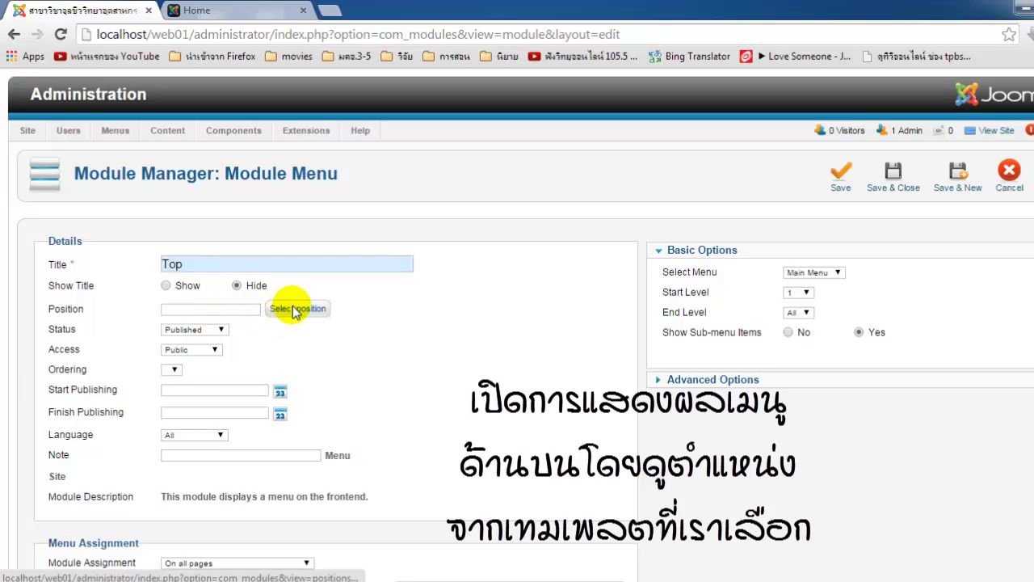
Assign the Top module to the template position position-1
{"action": "left_click", "coordinate": [294, 310]}
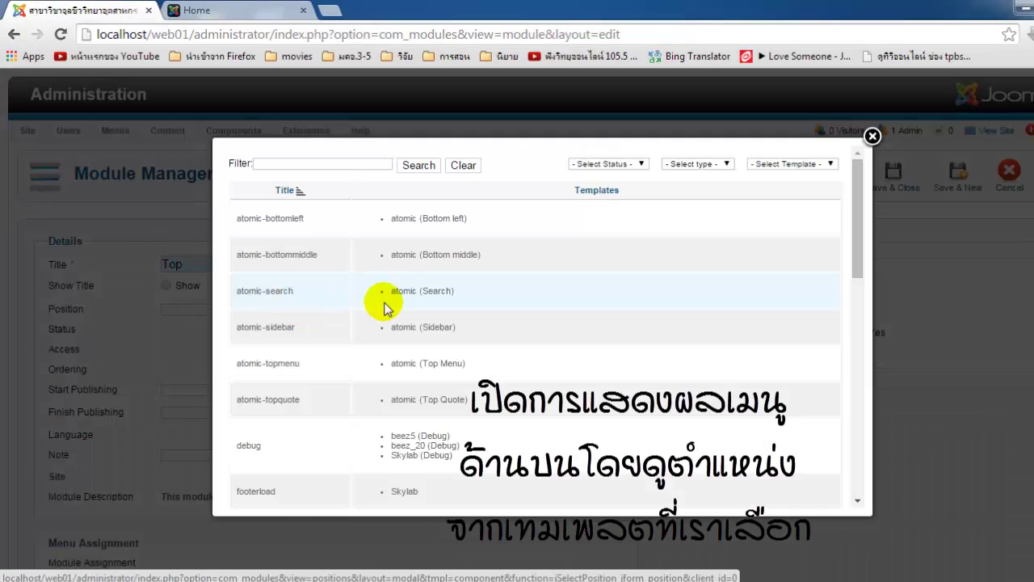
{"action": "scroll", "coordinate": [393, 300], "scroll_direction": "down", "scroll_amount": 3}
{"action": "scroll", "coordinate": [394, 311], "scroll_direction": "down", "scroll_amount": 3}
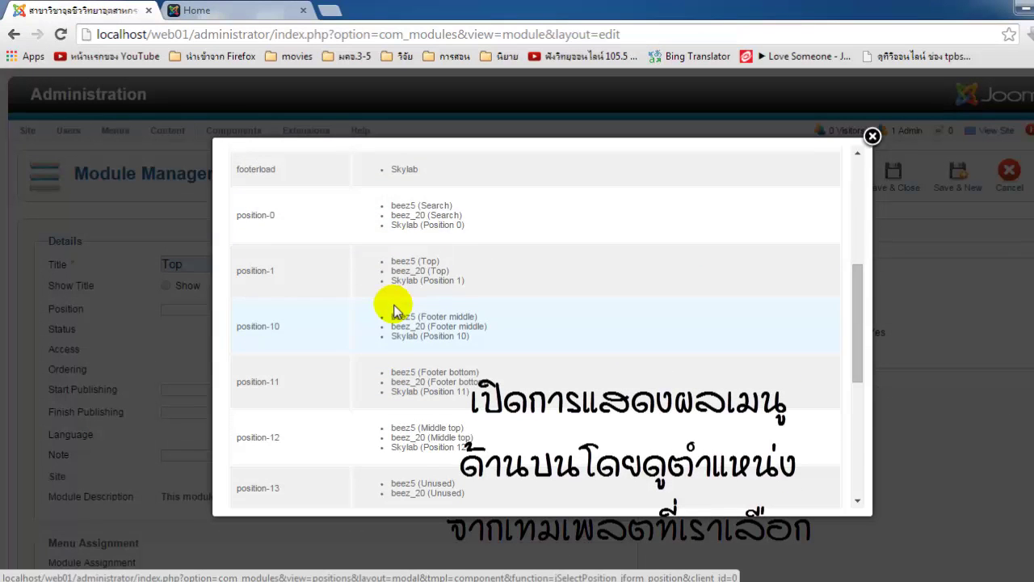
{"action": "scroll", "coordinate": [394, 311], "scroll_direction": "down", "scroll_amount": 3}
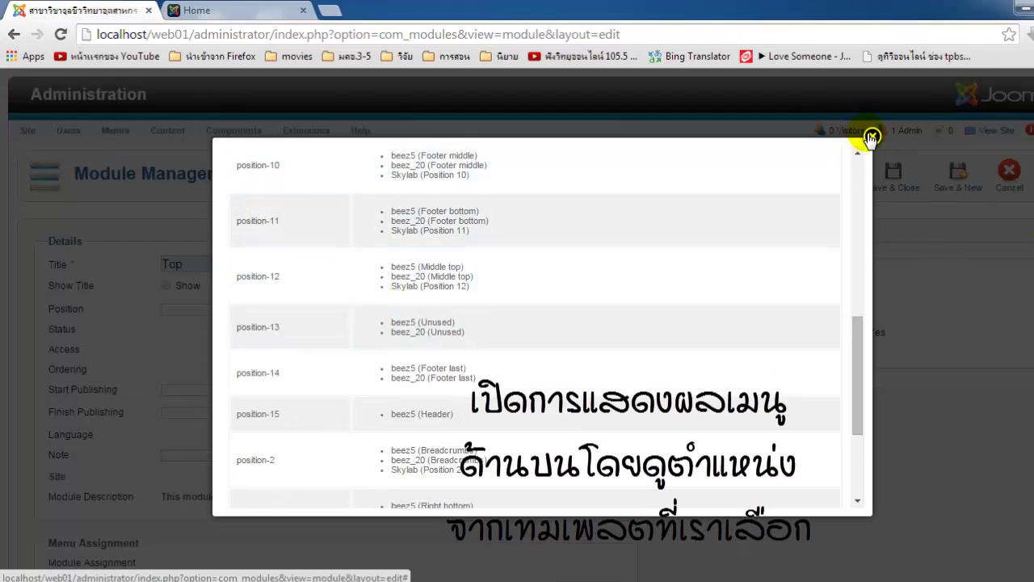
{"action": "scroll", "coordinate": [647, 296], "scroll_direction": "up", "scroll_amount": 2}
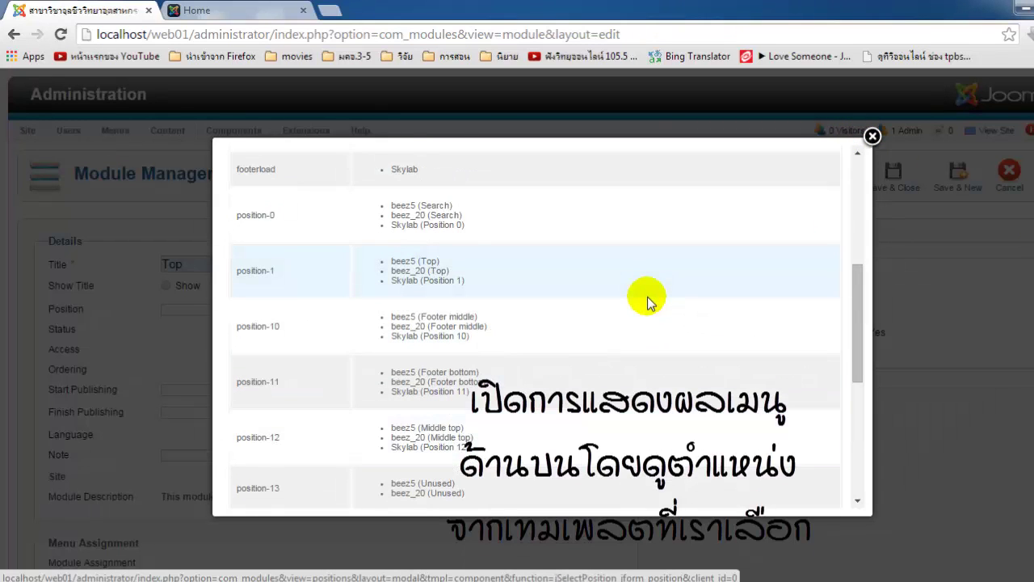
{"action": "left_click", "coordinate": [244, 272]}
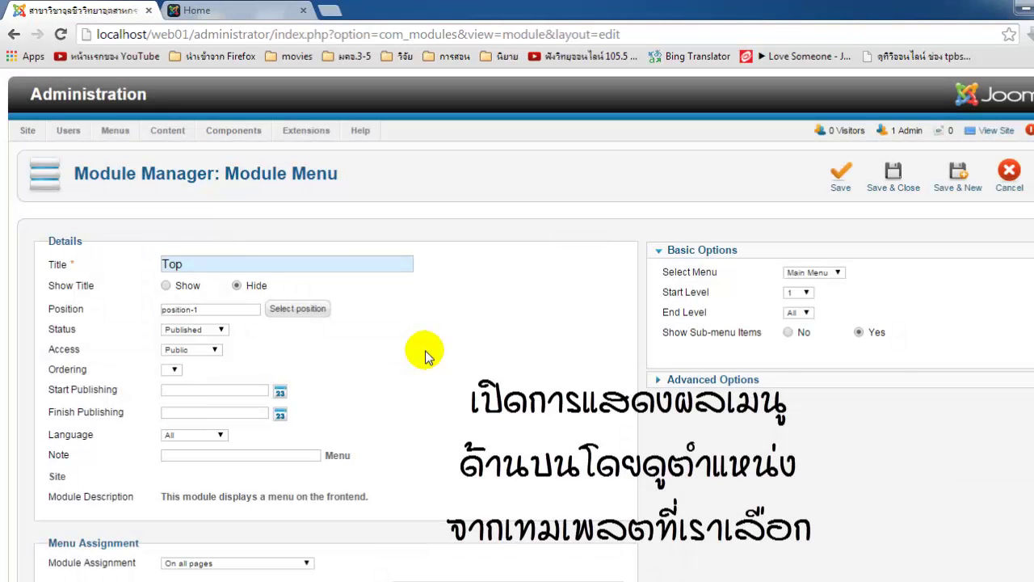
Set the module to display the Top menu, and save and close it
{"action": "left_click", "coordinate": [840, 273]}
{"action": "left_click", "coordinate": [807, 292]}
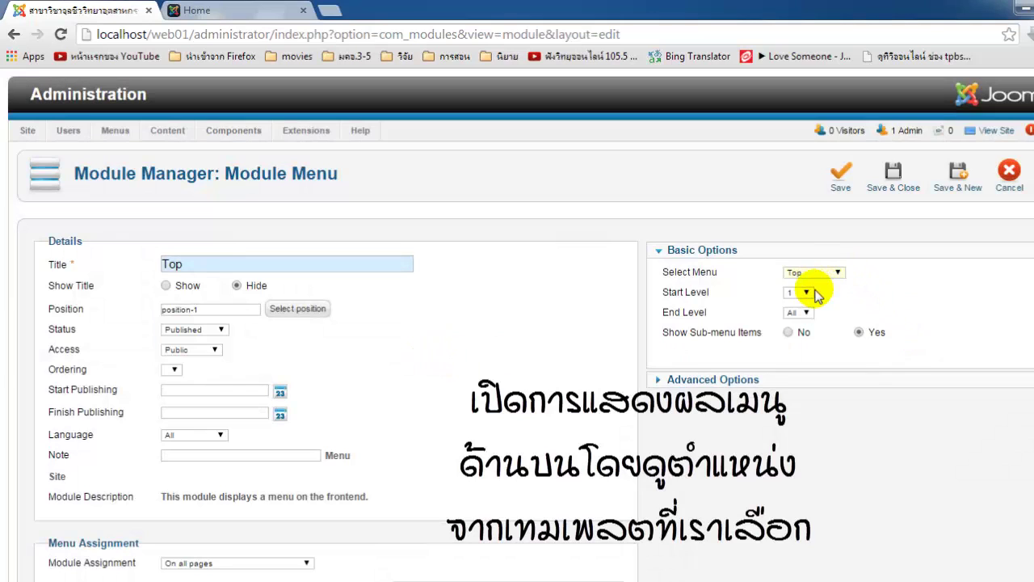
{"action": "scroll", "coordinate": [526, 393], "scroll_direction": "down", "scroll_amount": 2}
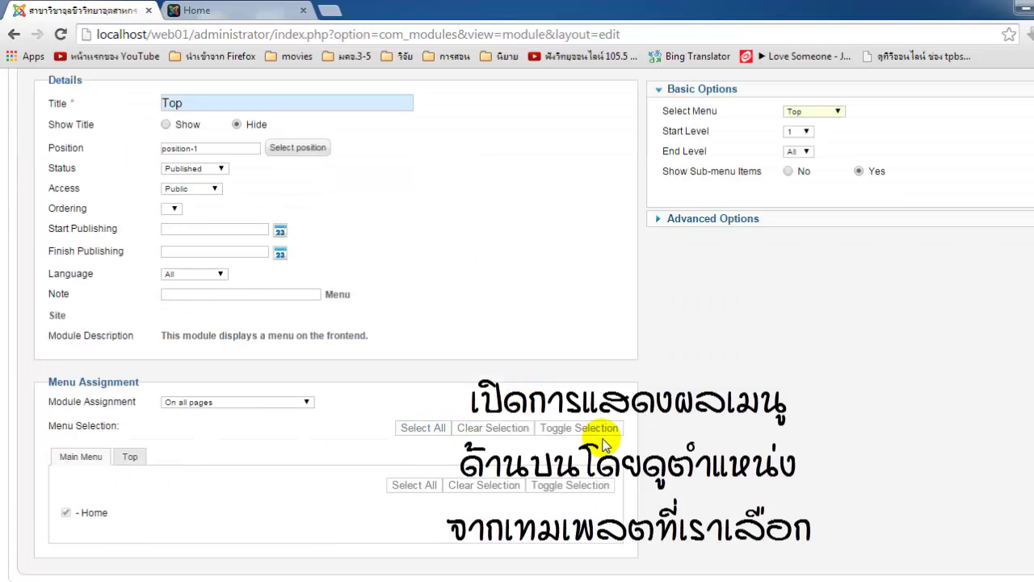
{"action": "scroll", "coordinate": [604, 445], "scroll_direction": "up", "scroll_amount": 2}
{"action": "left_click", "coordinate": [892, 169]}
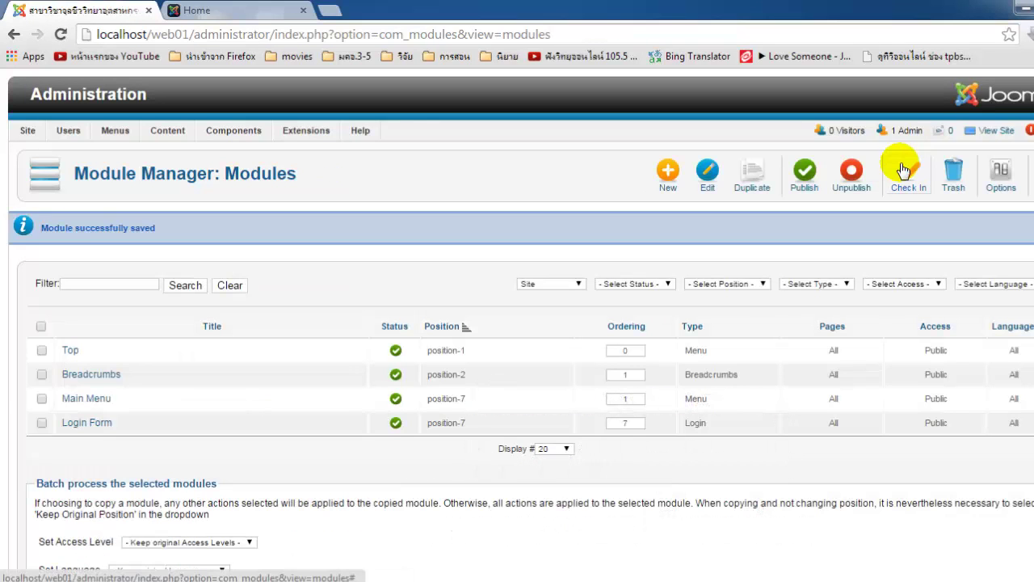
Reload the site's front page and open the วัตถุประสงค์ item from the top menu
{"action": "left_click", "coordinate": [226, 10]}
{"action": "right_click", "coordinate": [484, 355]}
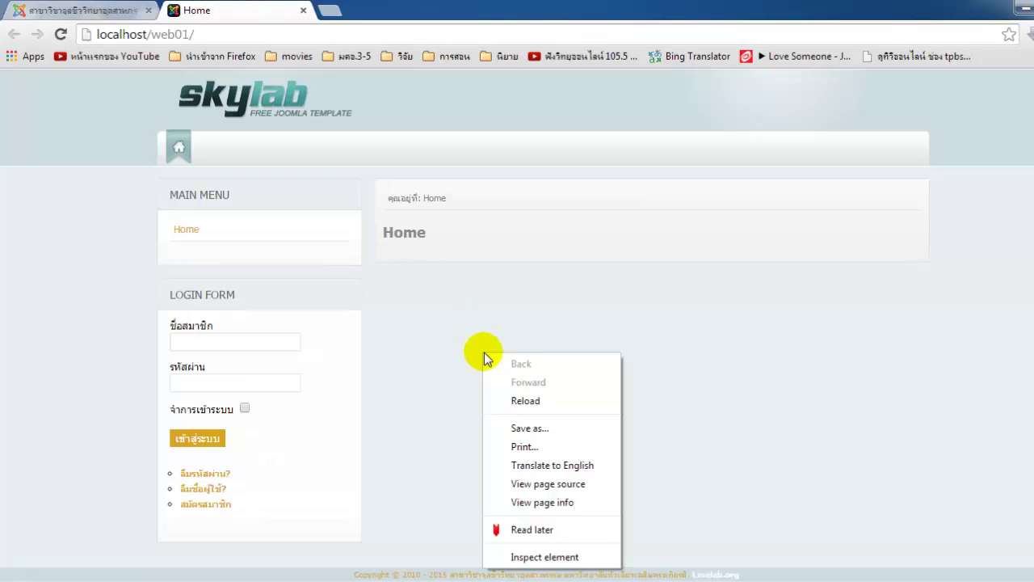
{"action": "left_click", "coordinate": [527, 400]}
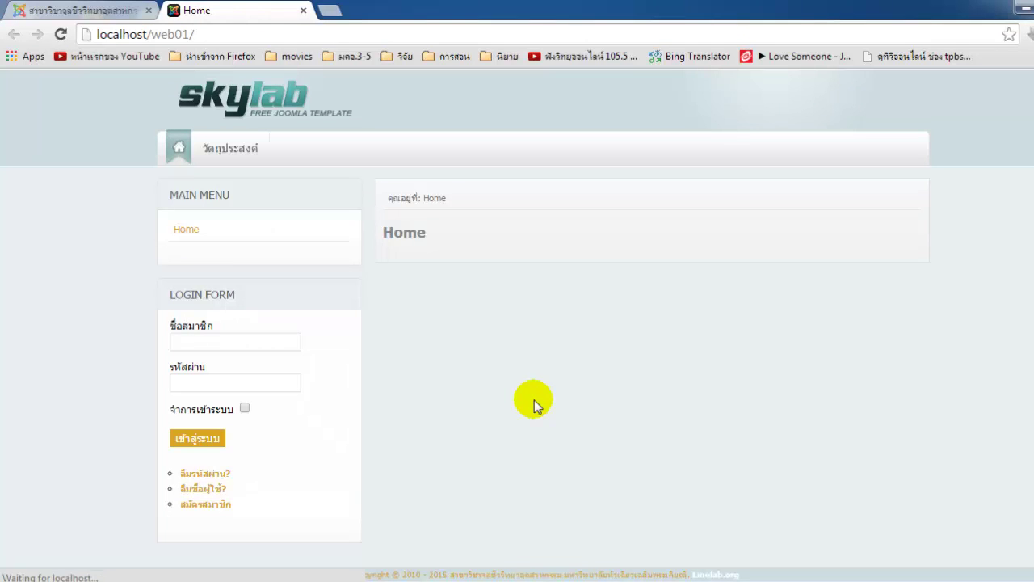
{"action": "left_click", "coordinate": [225, 150]}
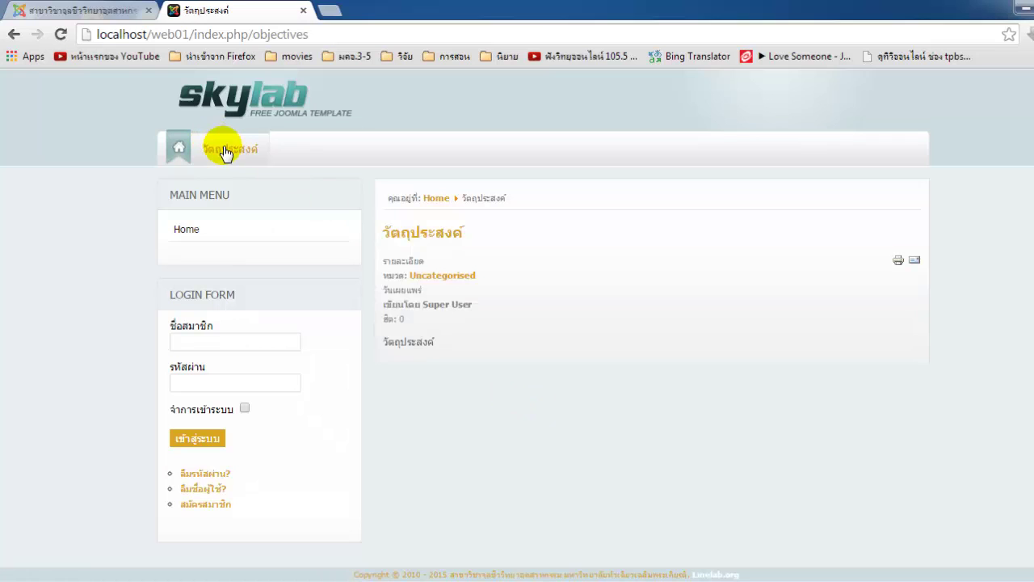
Back in the administration, start a new Single Article item in the Top menu, titled หลักสูตร with the alias course
{"action": "left_click", "coordinate": [73, 9]}
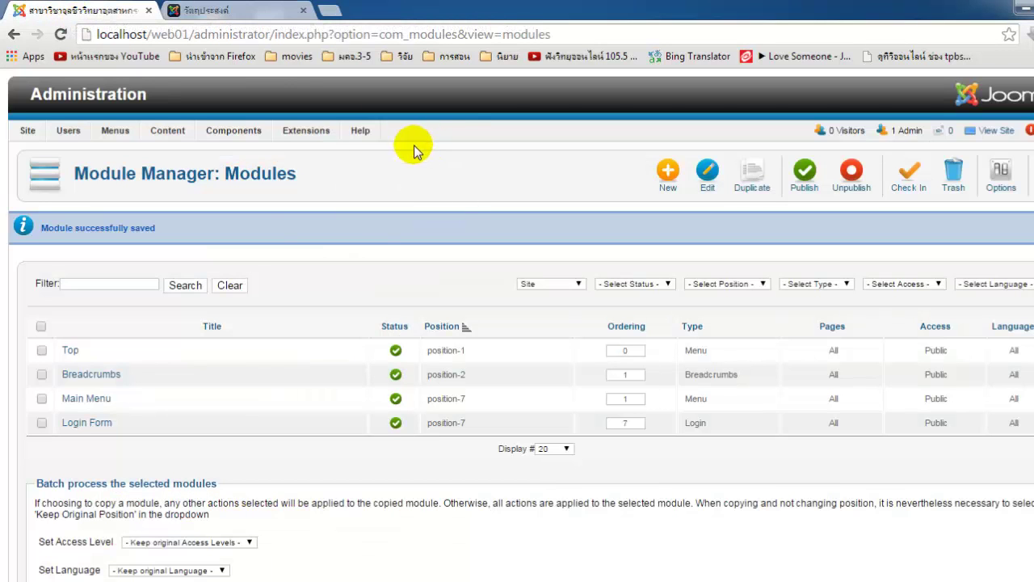
{"action": "mouse_move", "coordinate": [126, 137]}
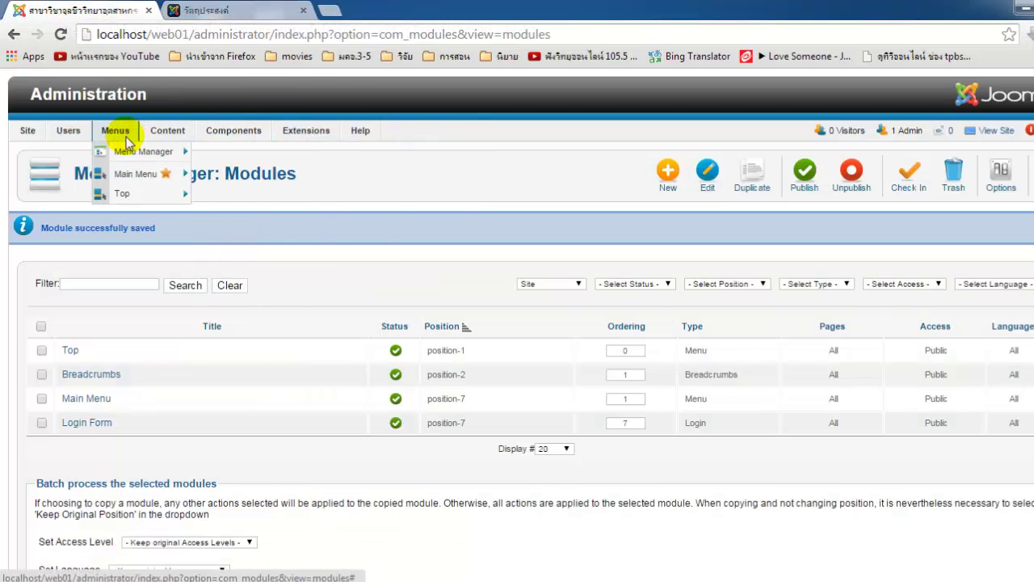
{"action": "left_click", "coordinate": [123, 194]}
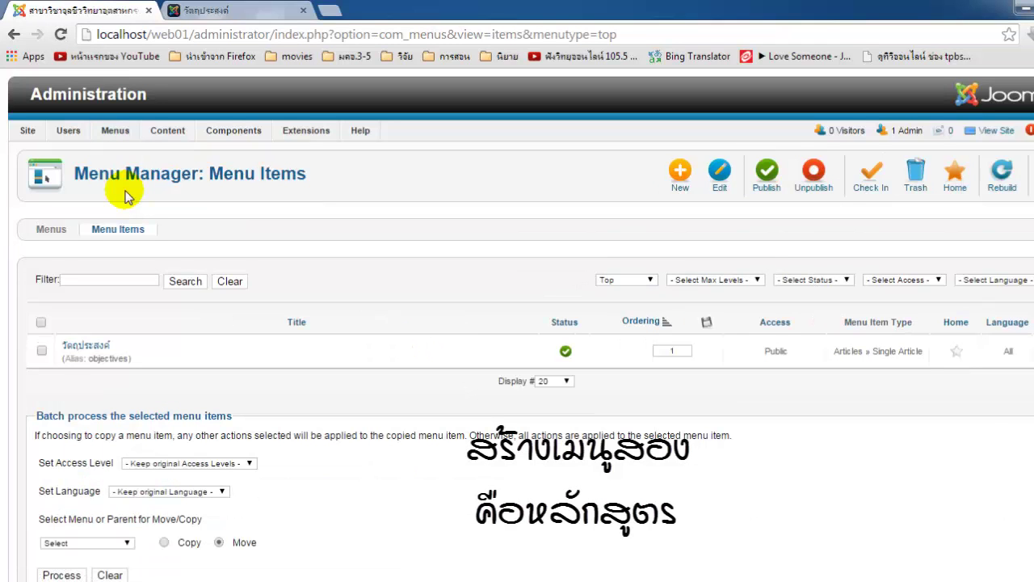
{"action": "left_click", "coordinate": [680, 174]}
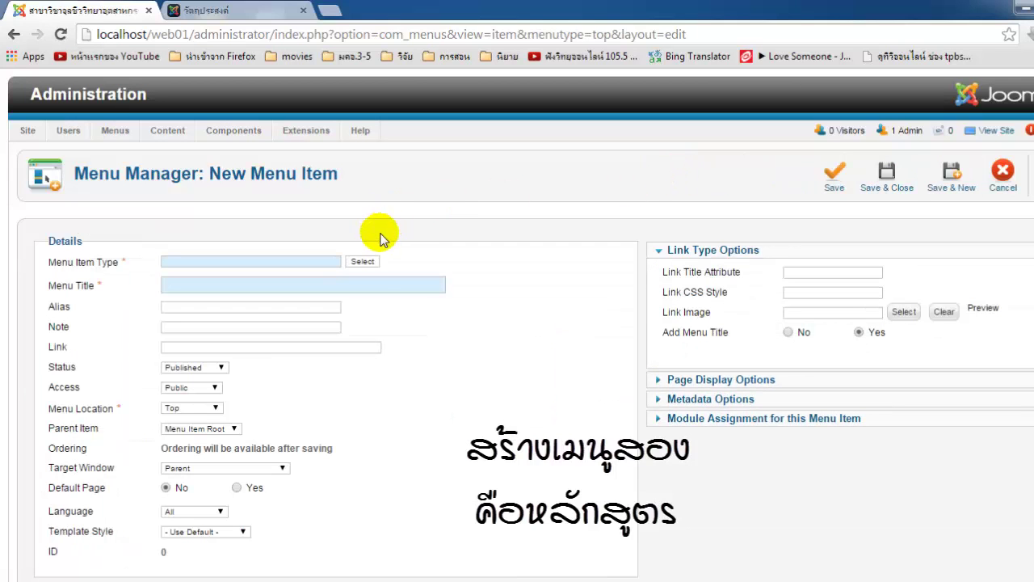
{"action": "left_click", "coordinate": [362, 261]}
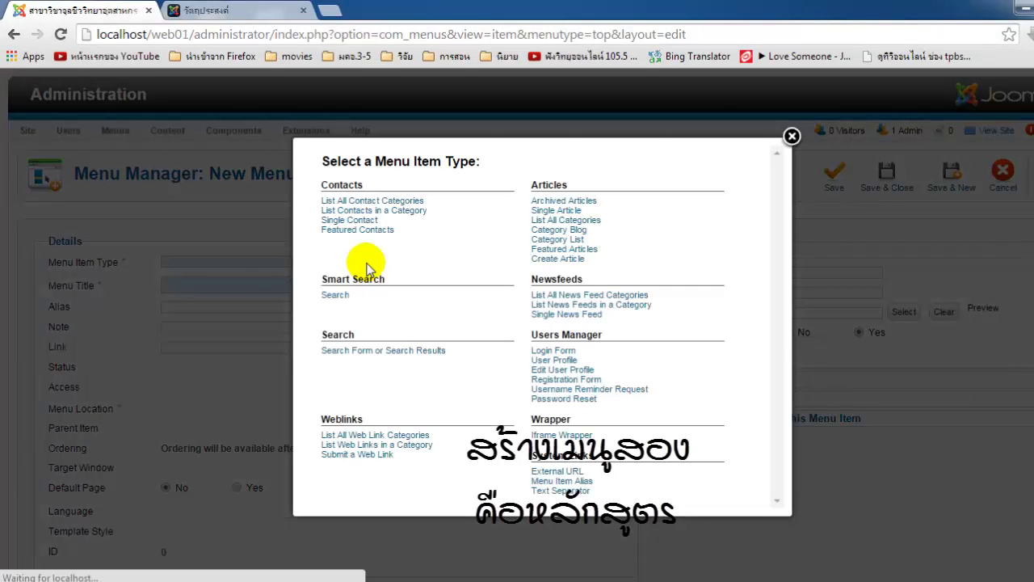
{"action": "left_click", "coordinate": [554, 202]}
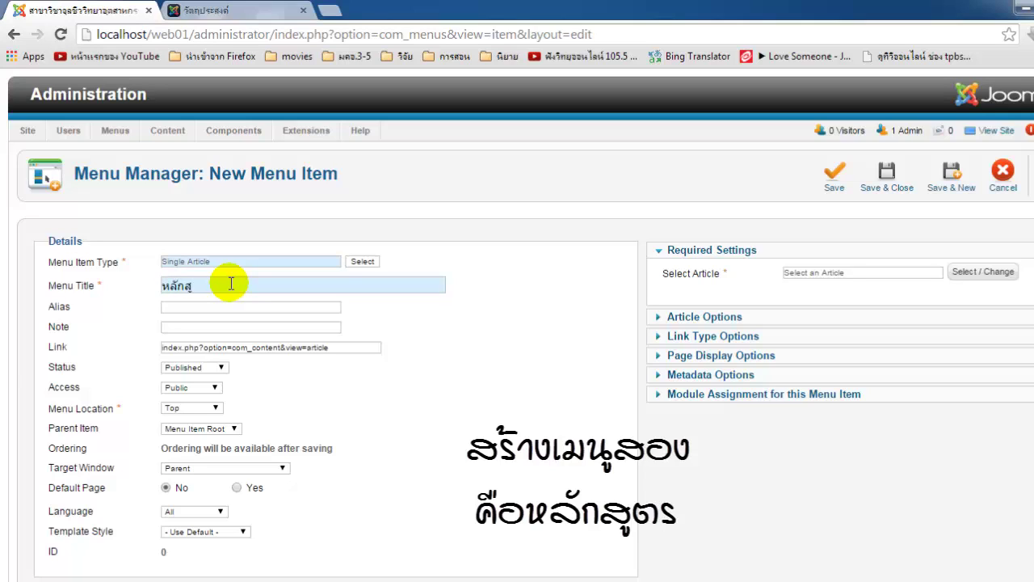
{"action": "left_click", "coordinate": [225, 307]}
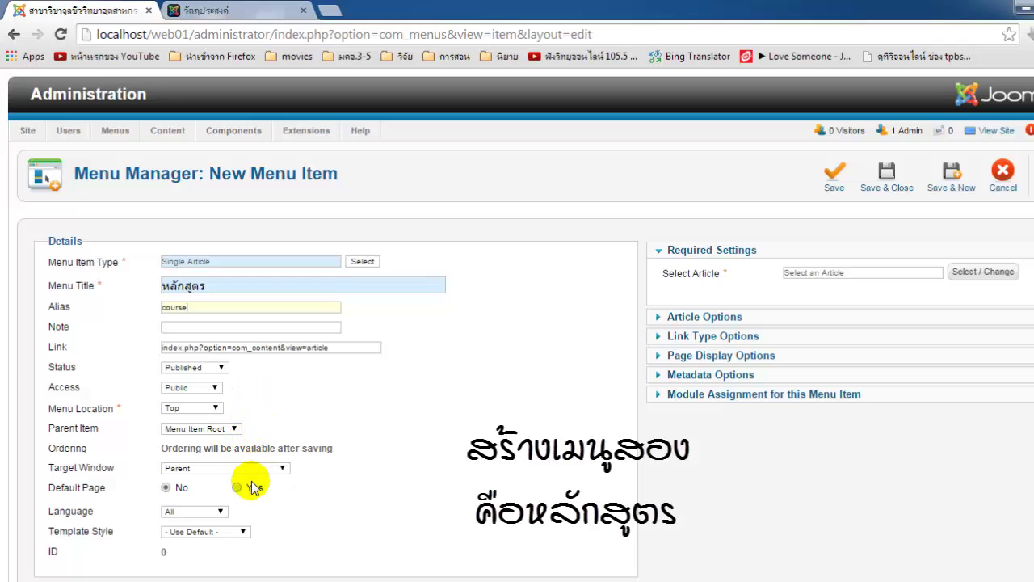
Link the new menu item to the หลักสูตร article, and save and close it
{"action": "left_click", "coordinate": [992, 273]}
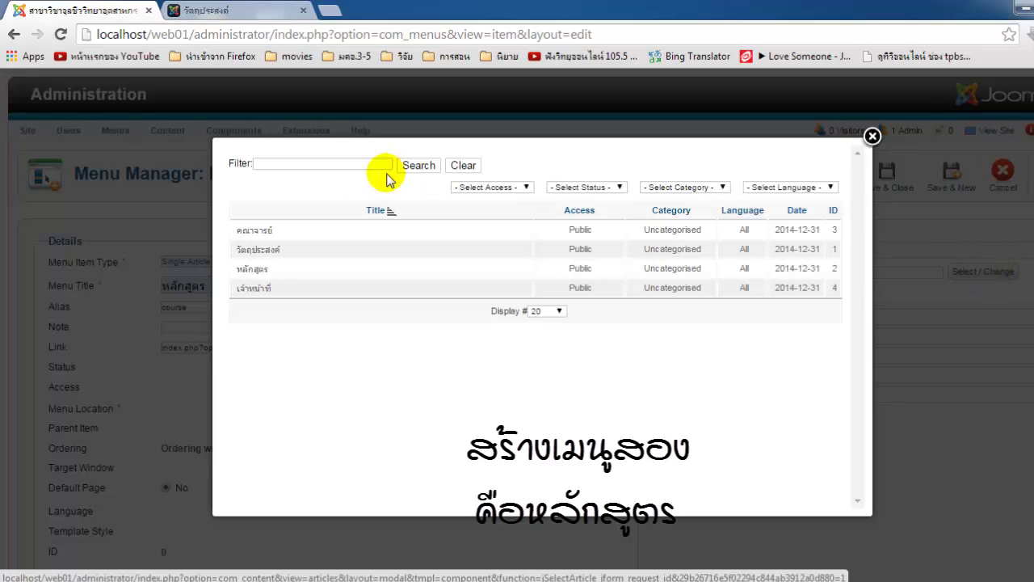
{"action": "left_click", "coordinate": [250, 271]}
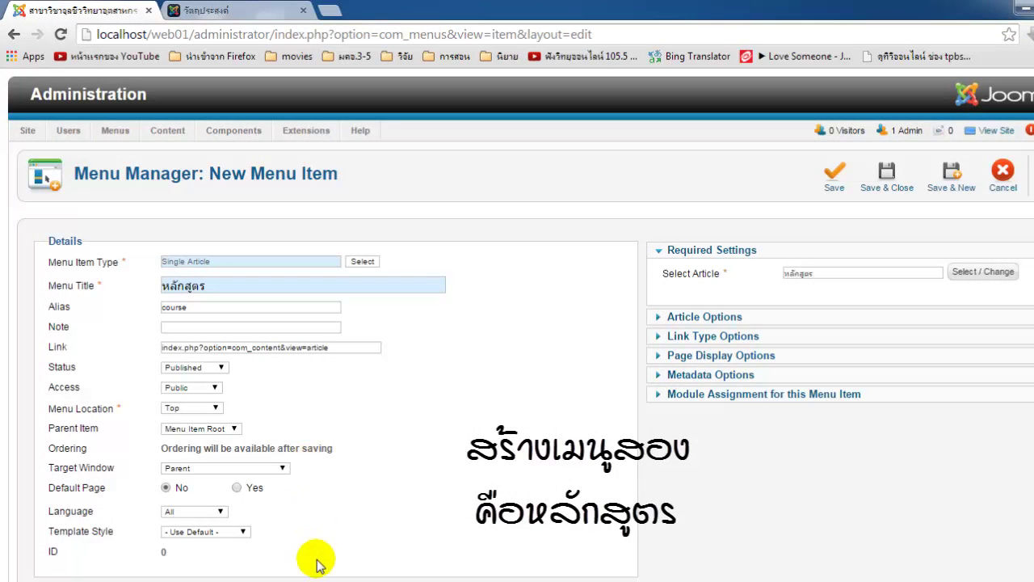
{"action": "left_click", "coordinate": [887, 186]}
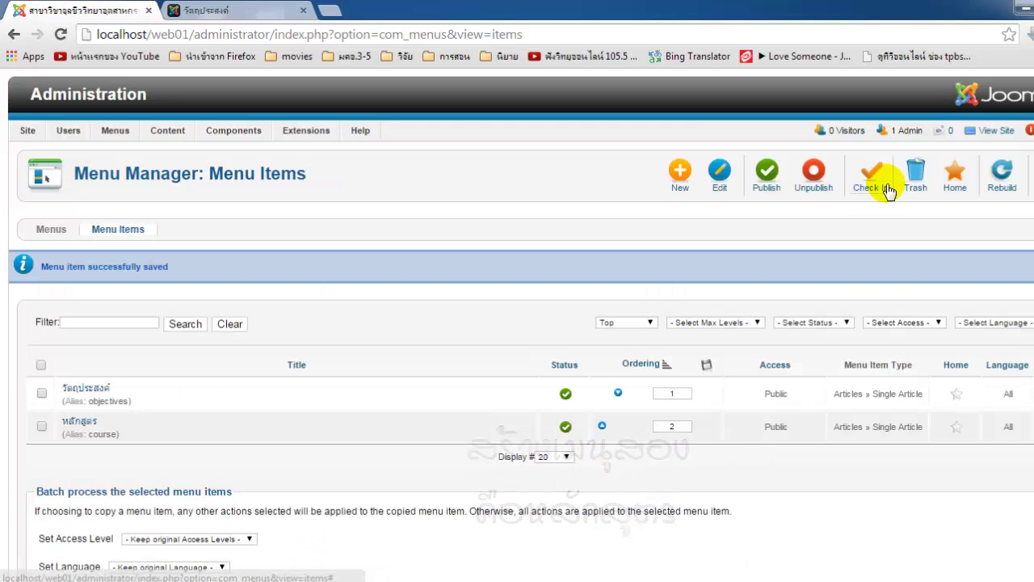
On the site's front end, refresh the home page, open the หลักสูตร item from the top menu, and return to the home page
{"action": "left_click", "coordinate": [202, 10]}
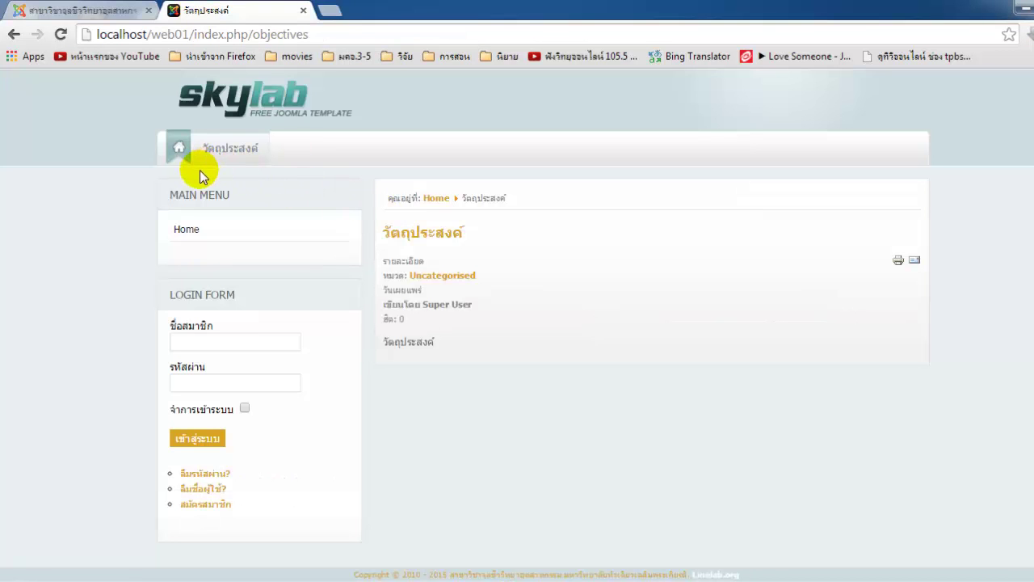
{"action": "left_click", "coordinate": [175, 150]}
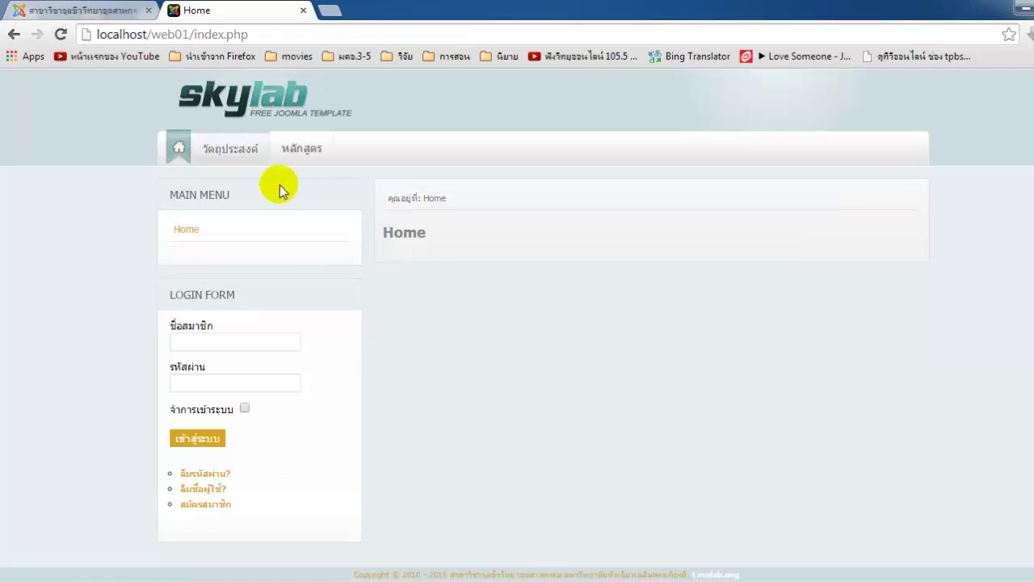
{"action": "left_click", "coordinate": [308, 161]}
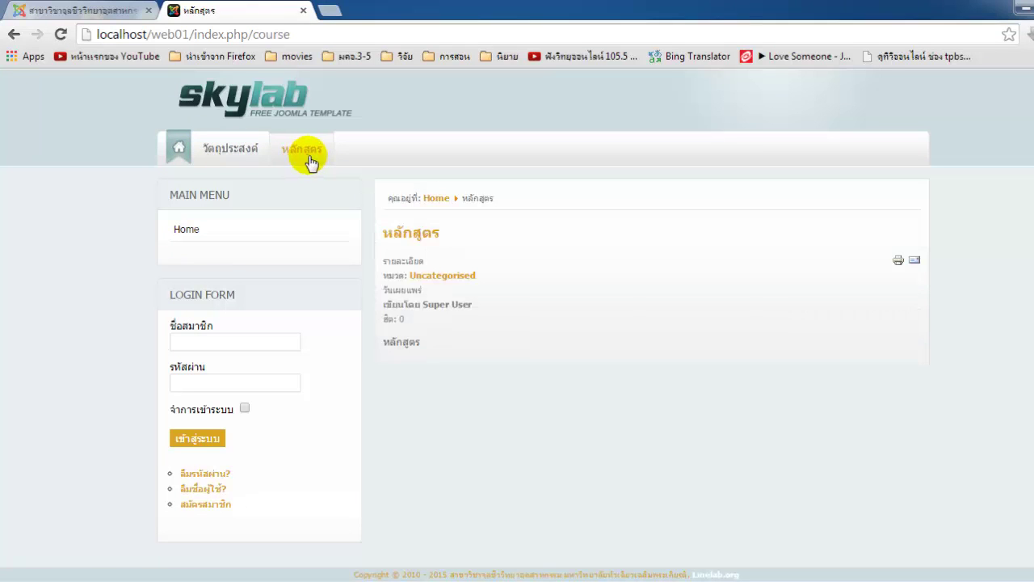
{"action": "left_click", "coordinate": [176, 150]}
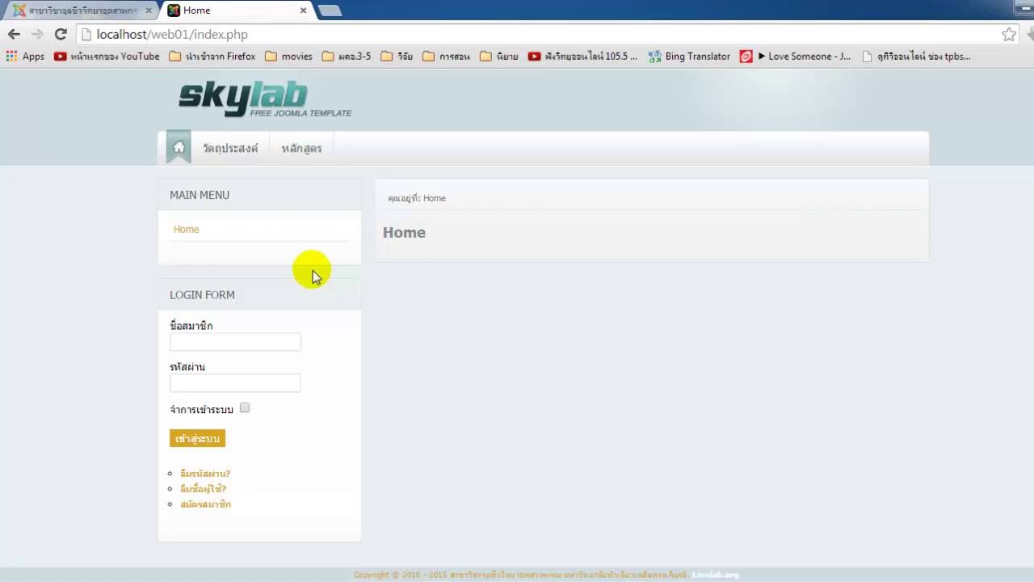
Back in the administration, create an External URL item in the Top menu titled บุคลากร with the link #, and save and close it
{"action": "left_click", "coordinate": [81, 11]}
{"action": "left_click", "coordinate": [678, 174]}
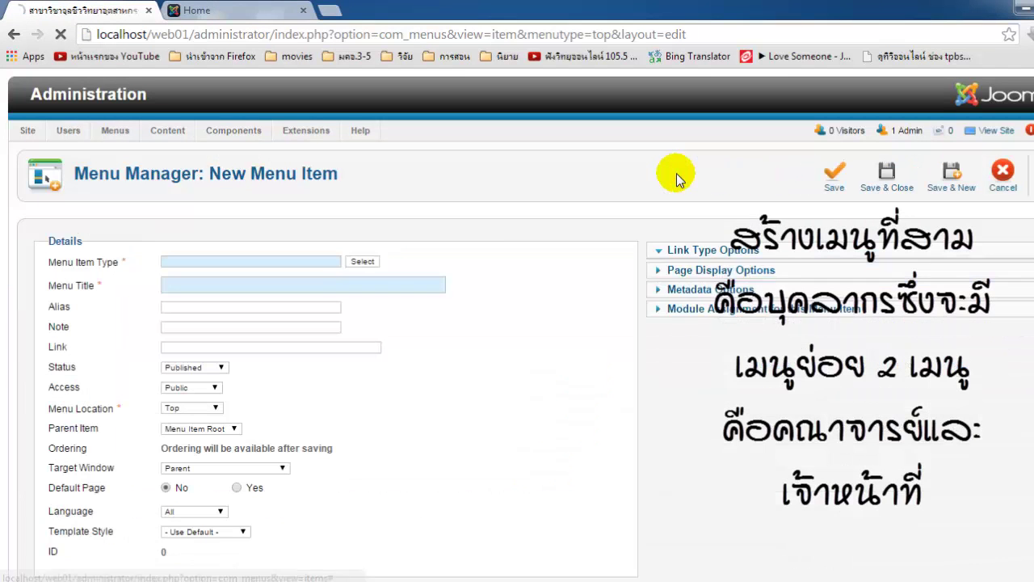
{"action": "left_click", "coordinate": [362, 263]}
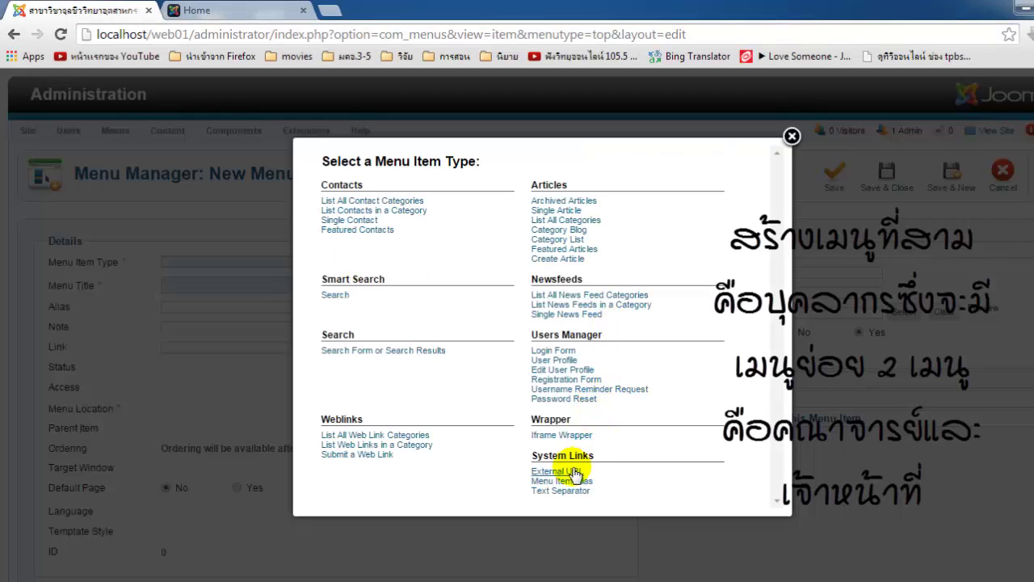
{"action": "left_click", "coordinate": [571, 475]}
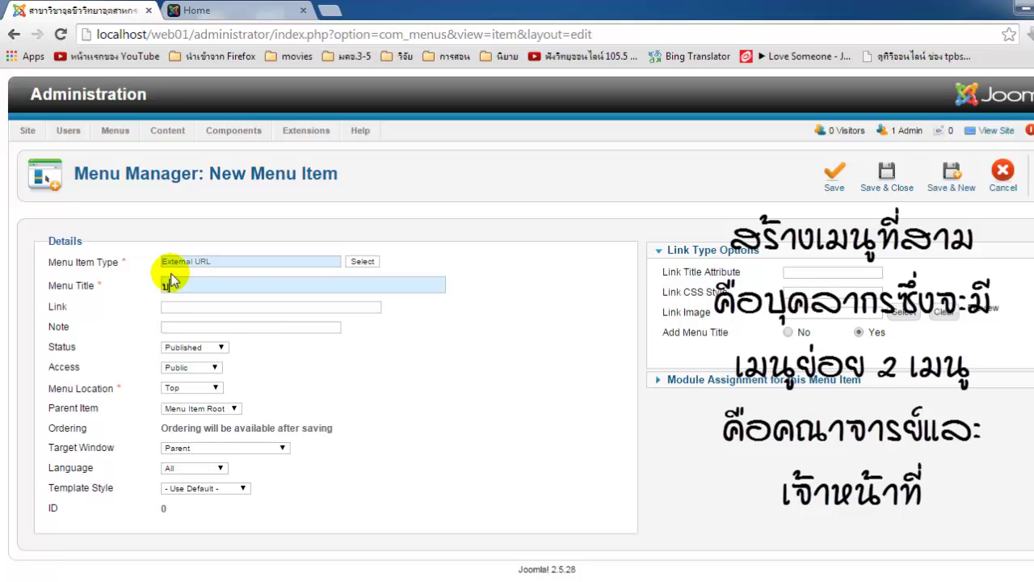
{"action": "type", "text": "ากร"}
{"action": "left_click", "coordinate": [207, 306]}
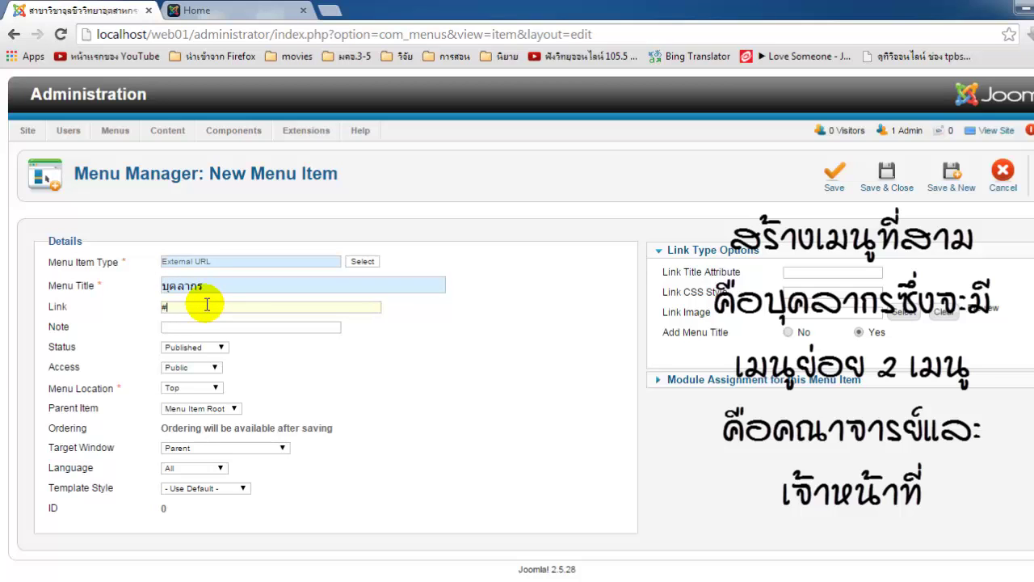
{"action": "type", "text": "#"}
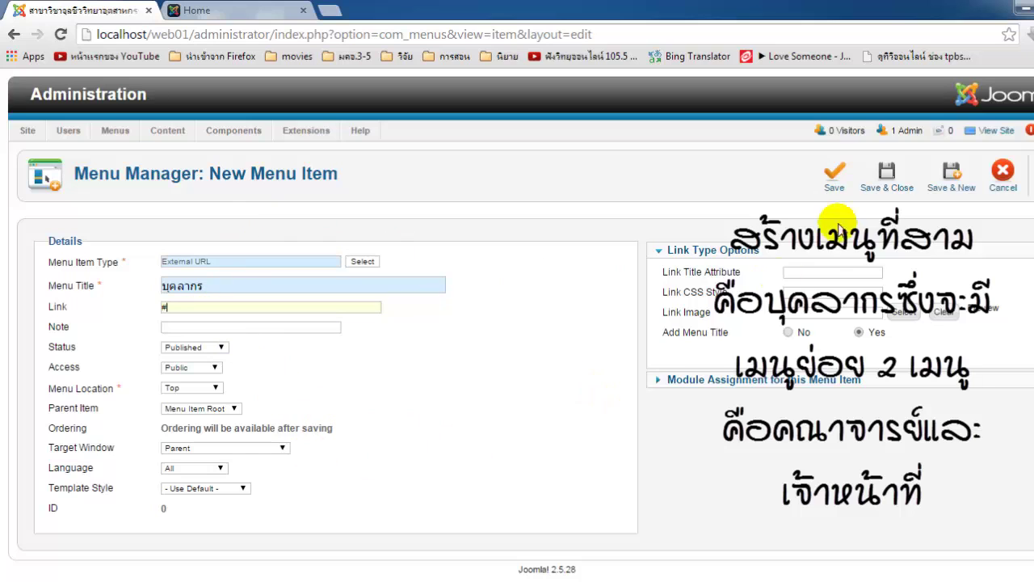
{"action": "left_click", "coordinate": [885, 183]}
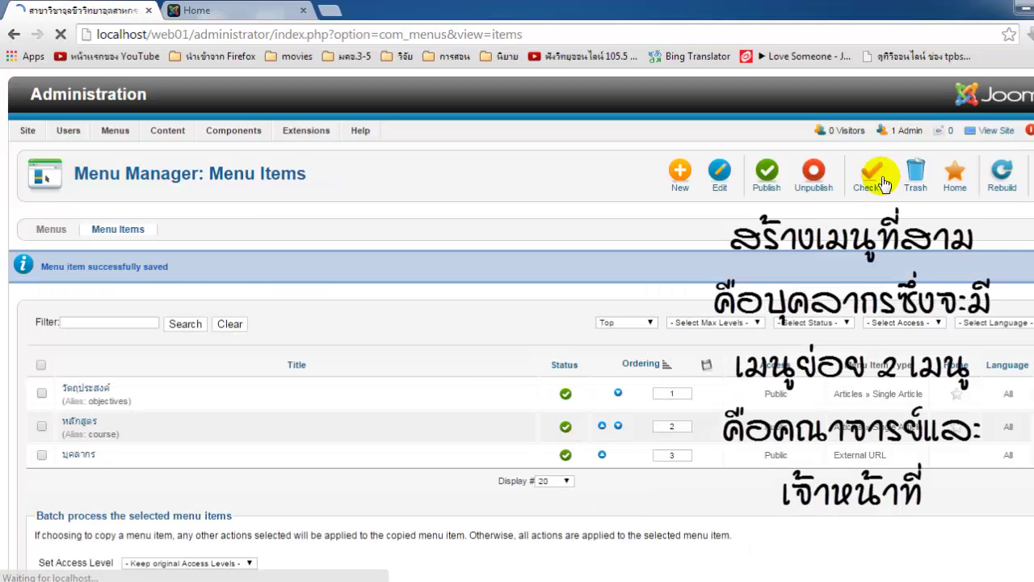
Reload the site's front page to check the บุคลากร item in the top menu
{"action": "left_click", "coordinate": [218, 14]}
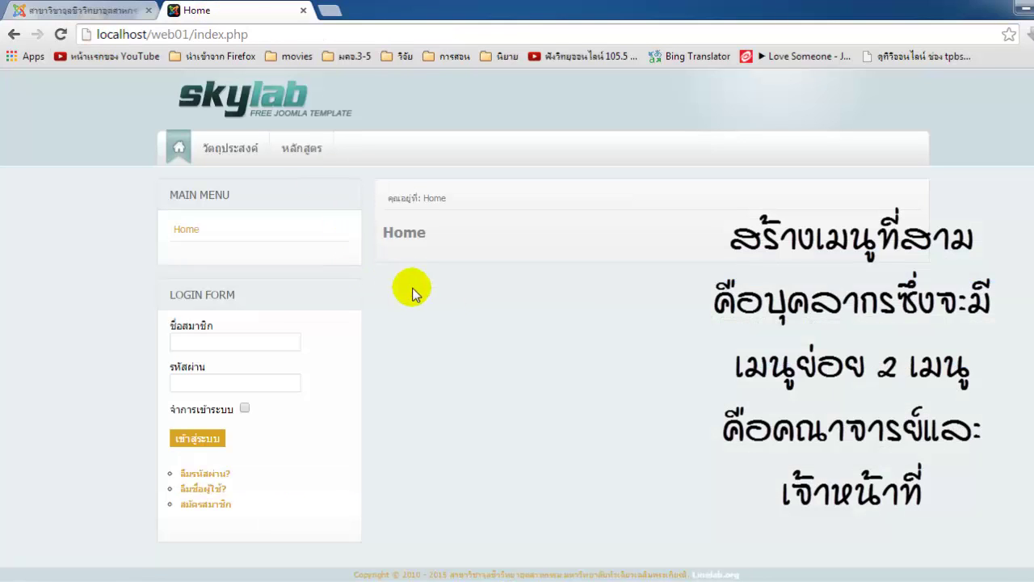
{"action": "right_click", "coordinate": [453, 294]}
{"action": "left_click", "coordinate": [490, 345]}
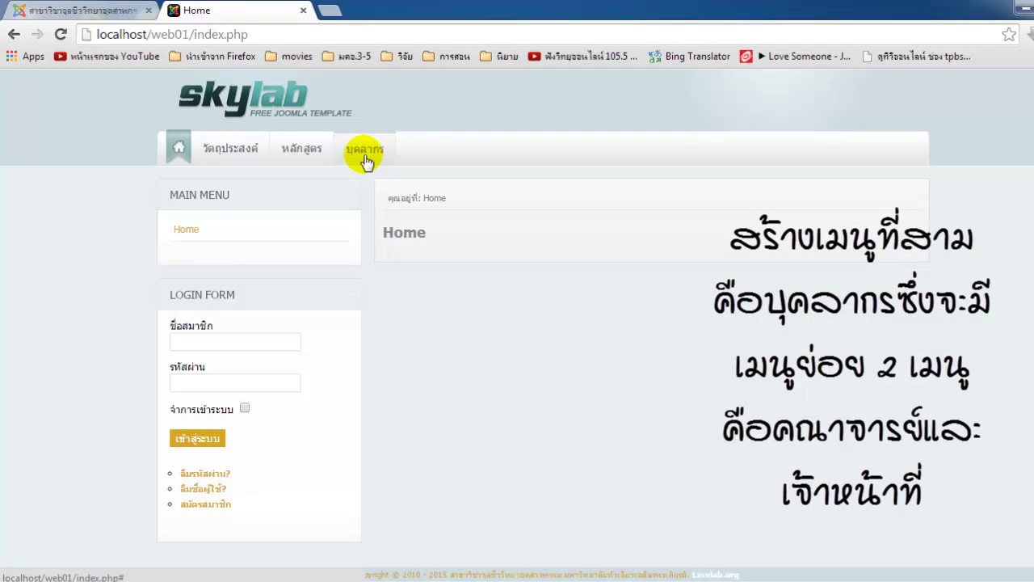
Back in the administration, start a new Single Article item in the Top menu, titled คณาจารย์ with the alias professer
{"action": "left_click", "coordinate": [97, 11]}
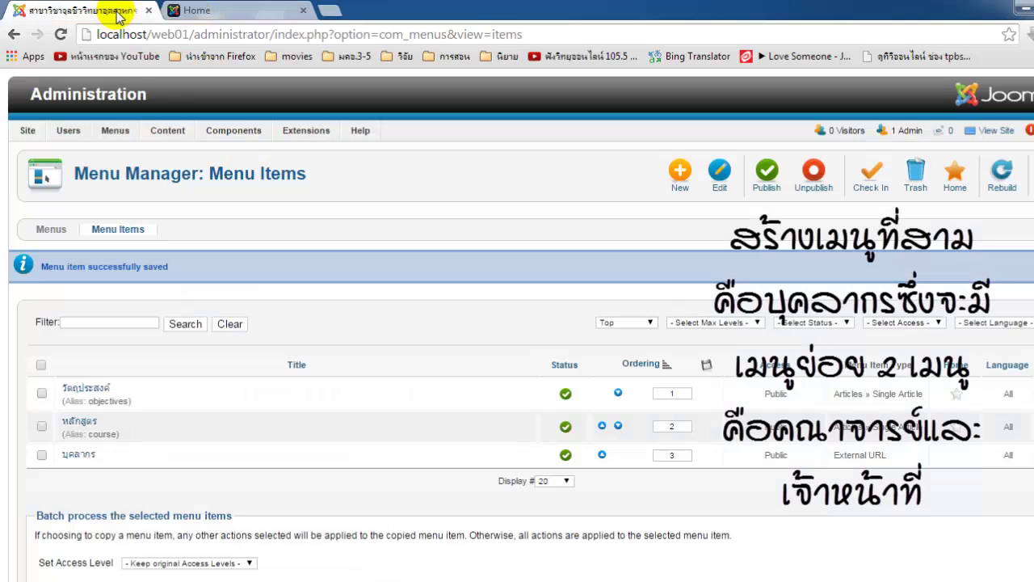
{"action": "left_click", "coordinate": [680, 174]}
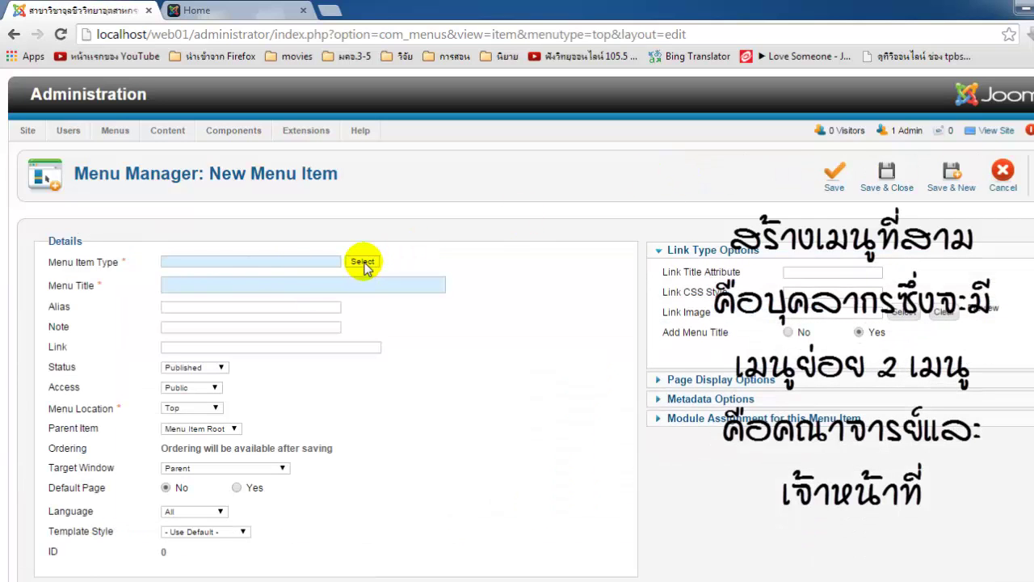
{"action": "left_click", "coordinate": [362, 263]}
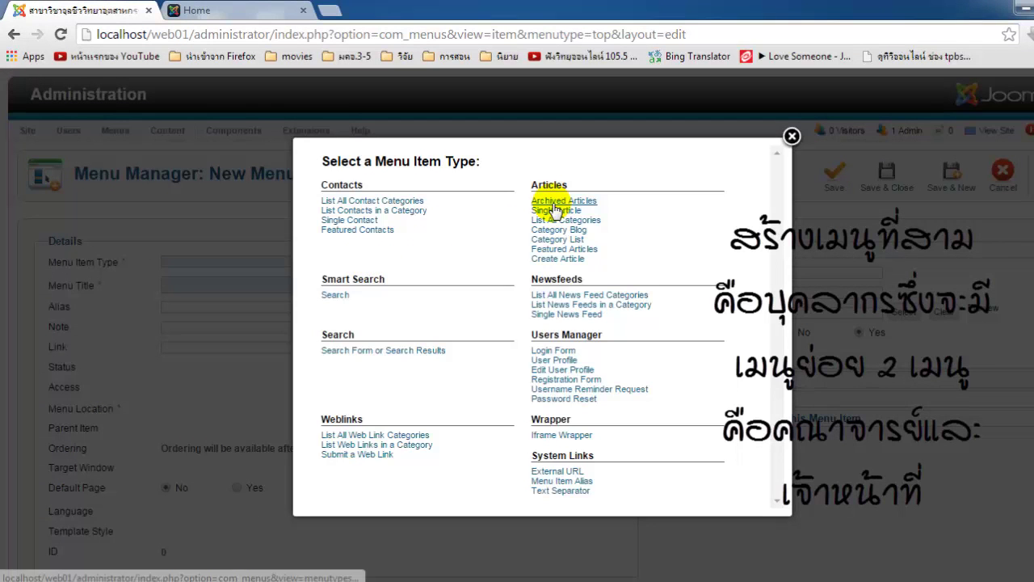
{"action": "left_click", "coordinate": [555, 210]}
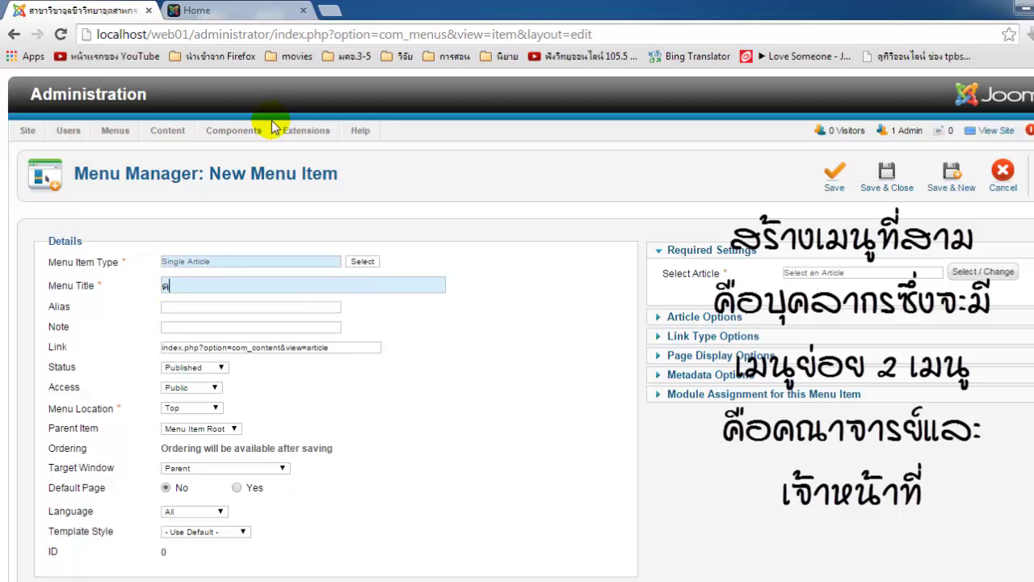
{"action": "type", "text": "จารย์"}
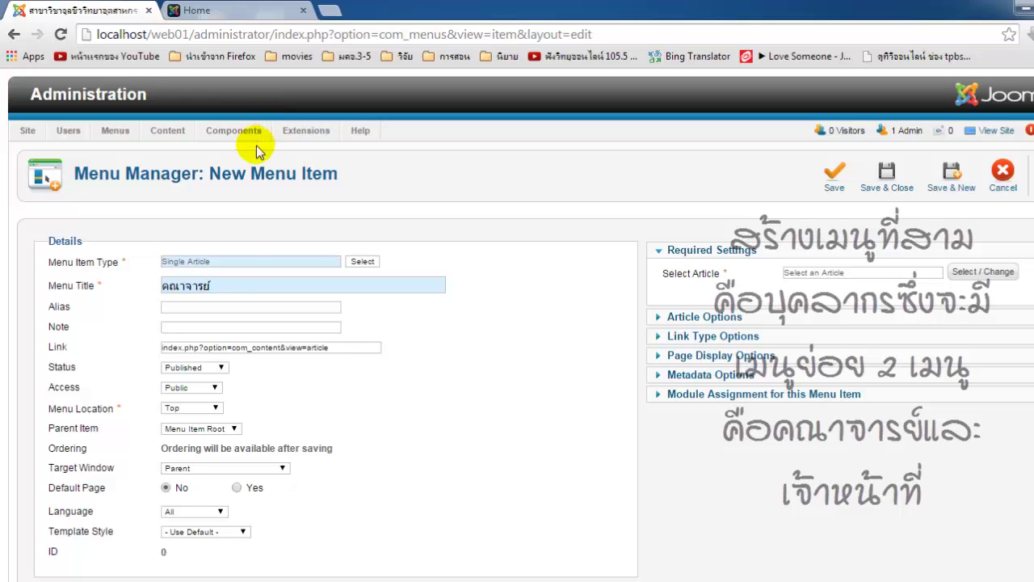
{"action": "left_click", "coordinate": [251, 306]}
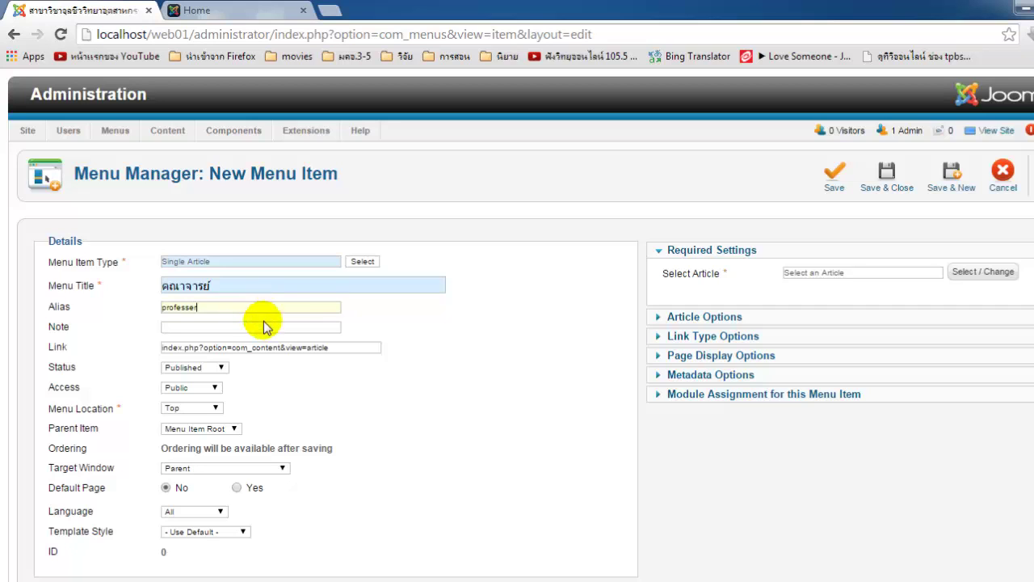
Place the คณาจารย์ item under the parent บุคลากร, link it to the คณาจารย์ article, and save and close it
{"action": "left_click", "coordinate": [235, 434]}
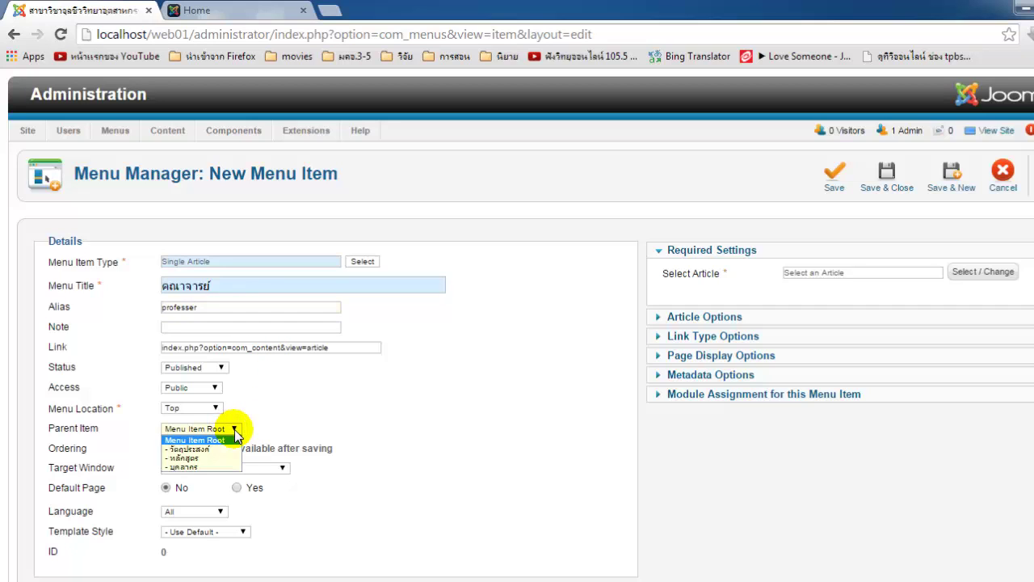
{"action": "left_click", "coordinate": [209, 465]}
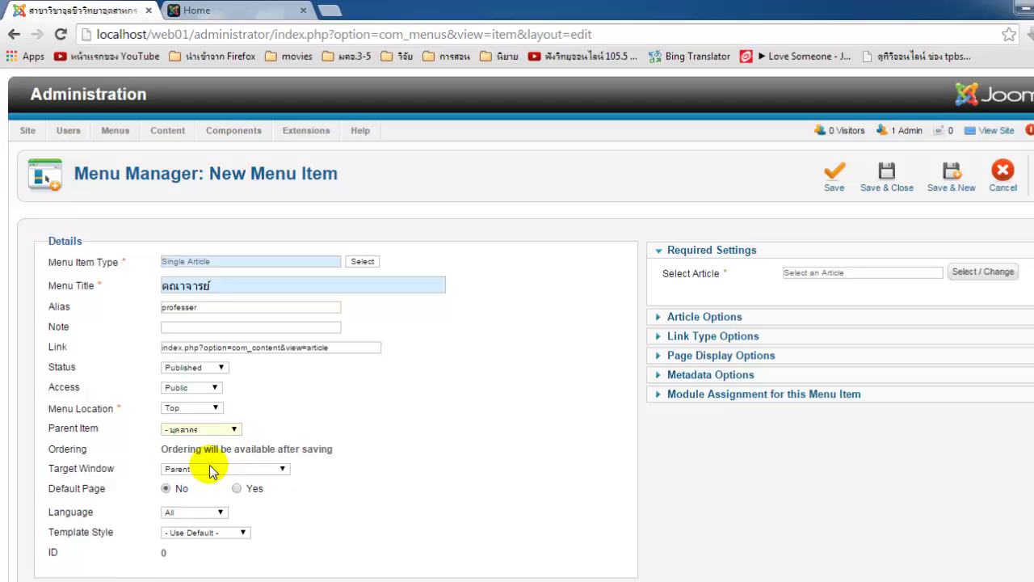
{"action": "left_click", "coordinate": [984, 271]}
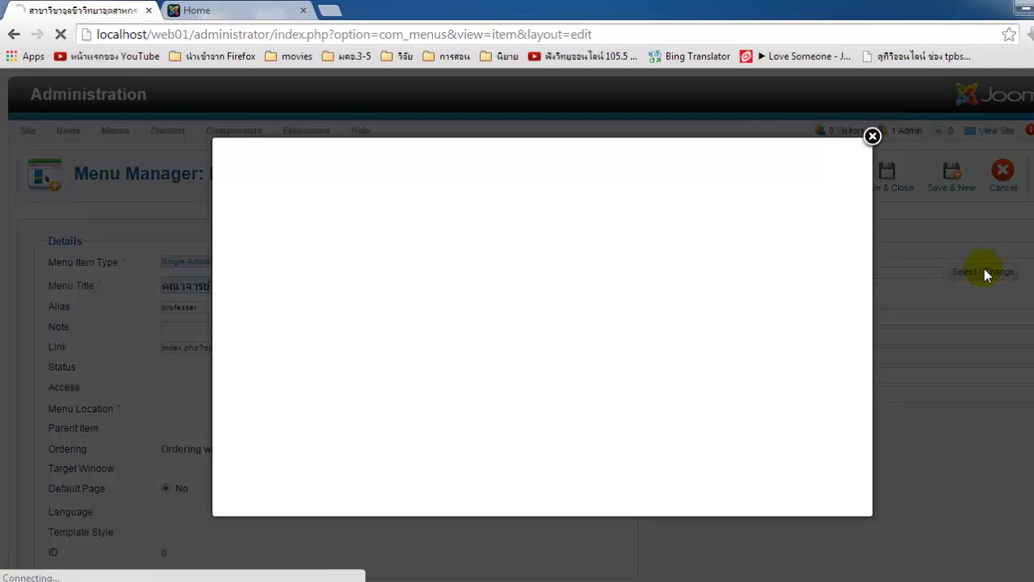
{"action": "left_click", "coordinate": [254, 231]}
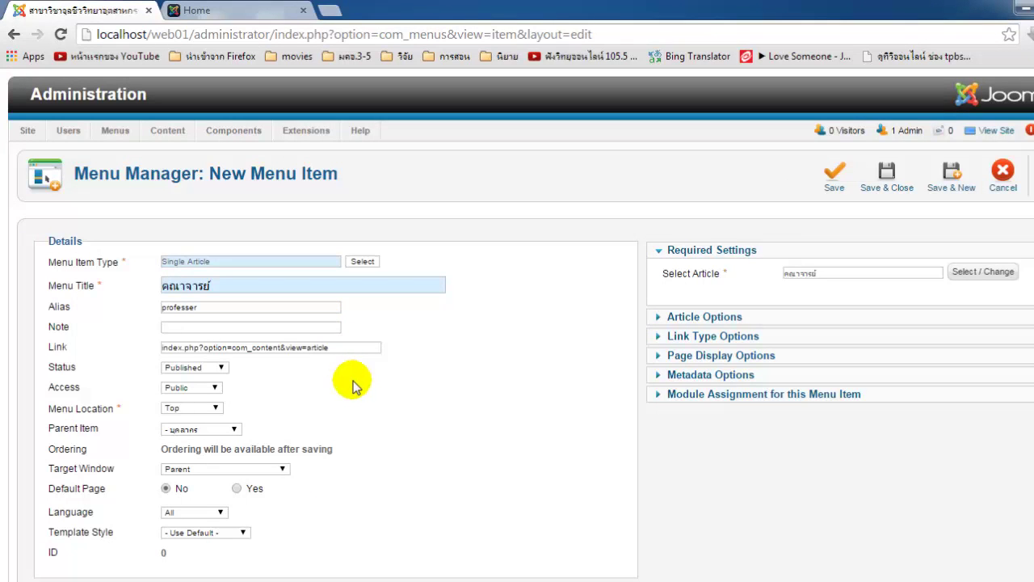
{"action": "left_click", "coordinate": [903, 189]}
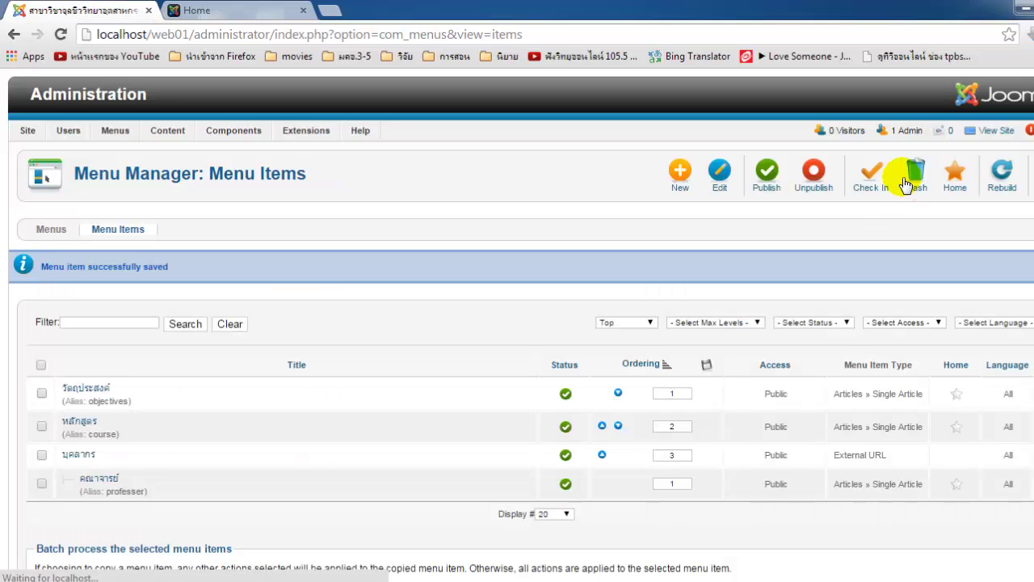
Start another Single Article item in the Top menu, titled เจ้าหน้าที่ with the alias officials
{"action": "left_click", "coordinate": [679, 179]}
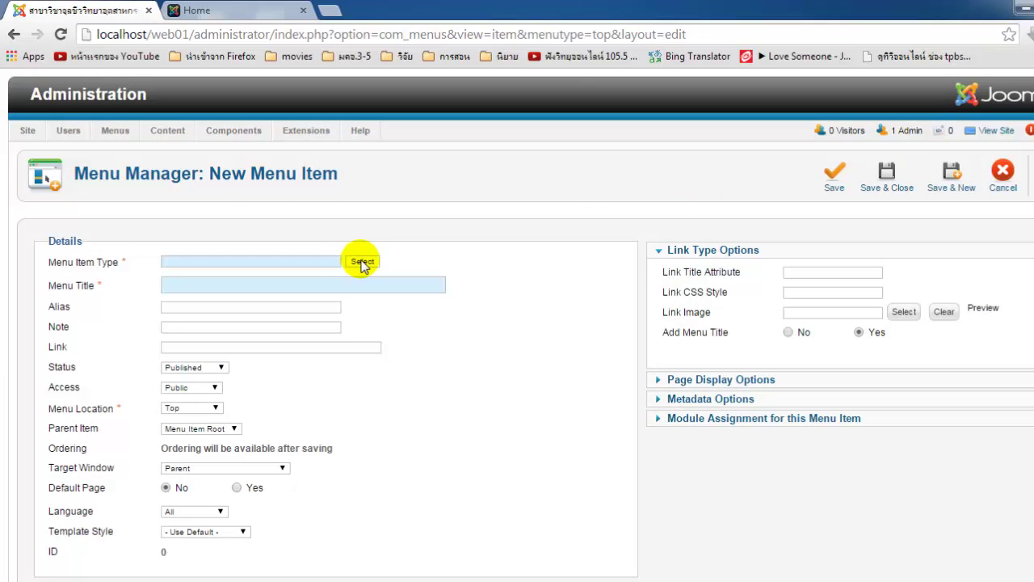
{"action": "left_click", "coordinate": [361, 262]}
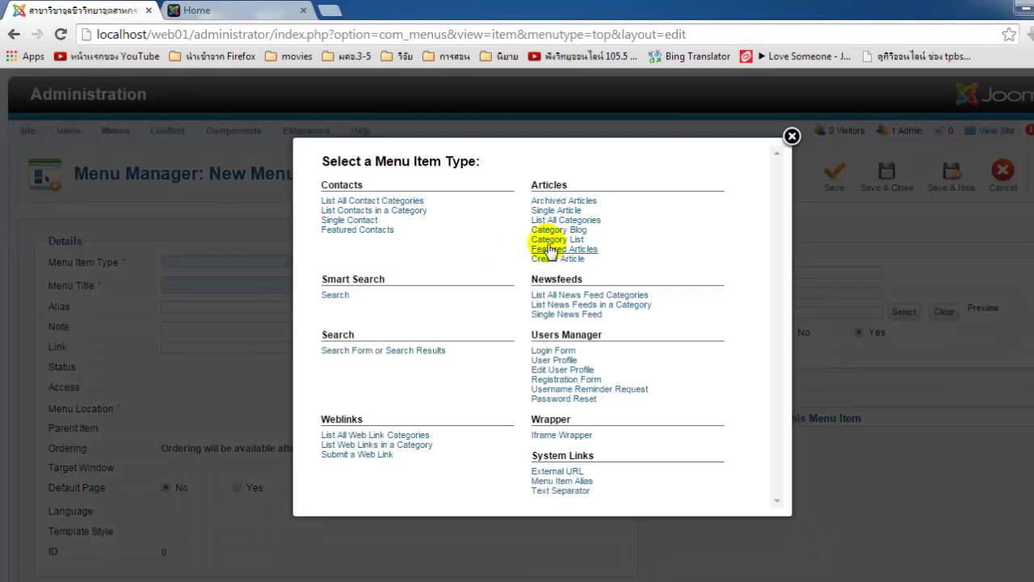
{"action": "left_click", "coordinate": [549, 211]}
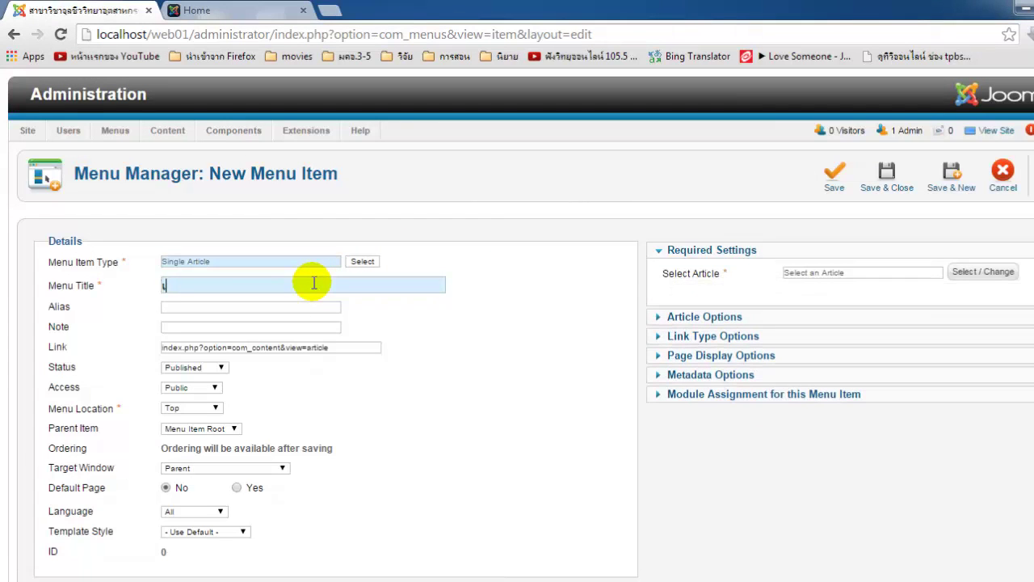
{"action": "left_click", "coordinate": [314, 283]}
{"action": "type", "text": "เจ้าหน้าที่"}
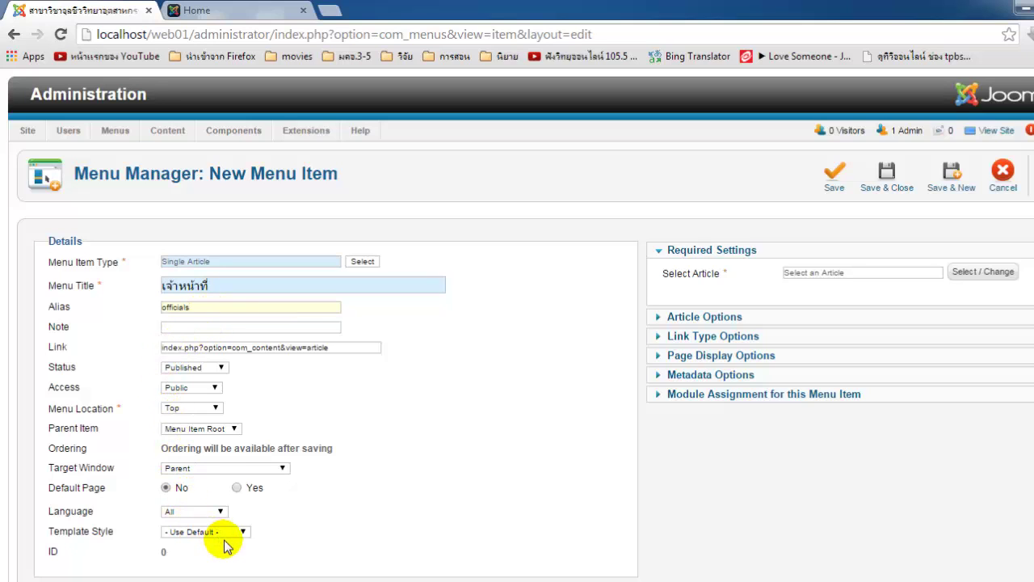
Place the เจ้าหน้าที่ item under the parent บุคลากร, link it to the เจ้าหน้าที่ article, and save and close it
{"action": "left_click", "coordinate": [239, 427]}
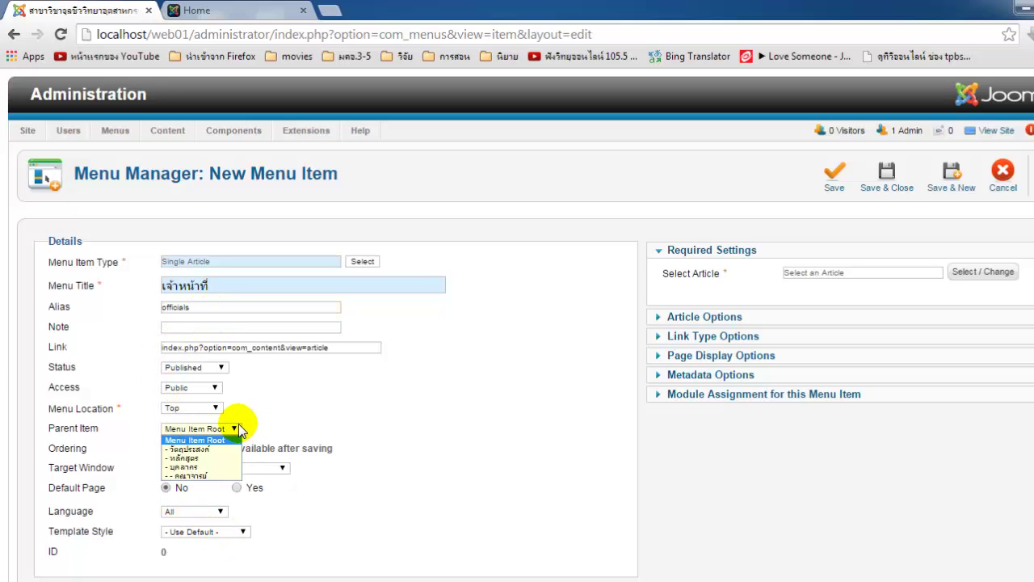
{"action": "left_click", "coordinate": [207, 467]}
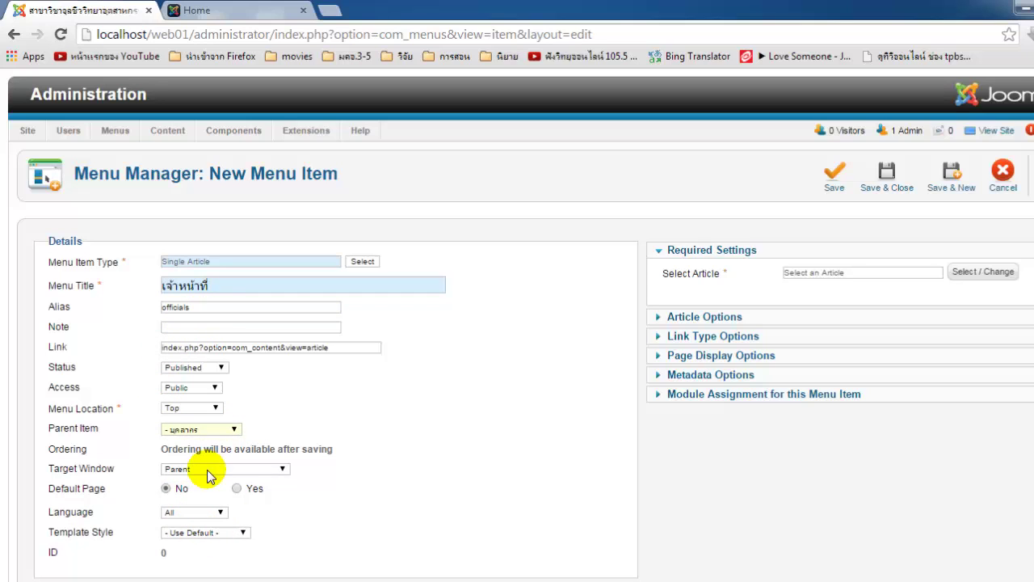
{"action": "left_click", "coordinate": [983, 273]}
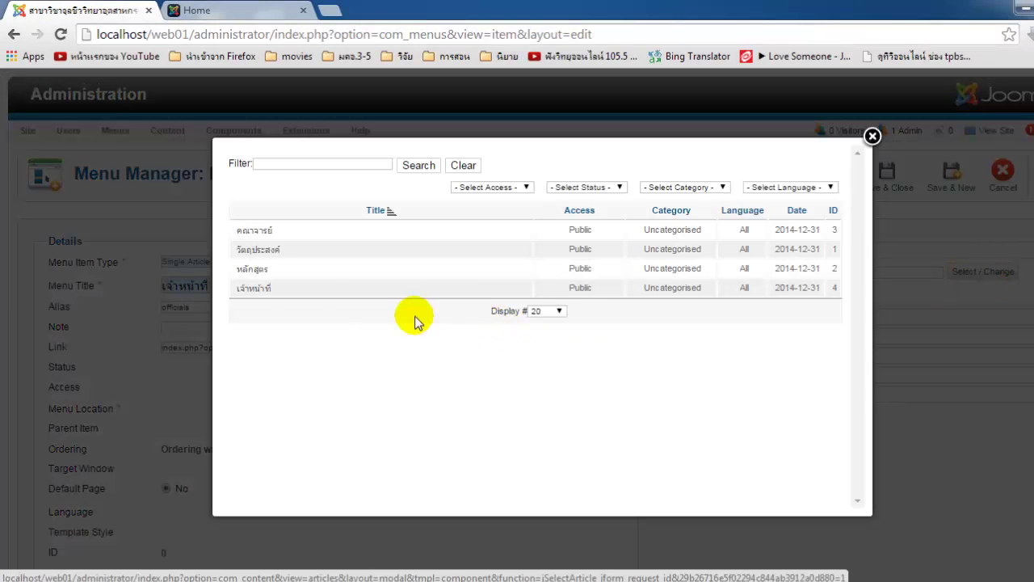
{"action": "left_click", "coordinate": [257, 288]}
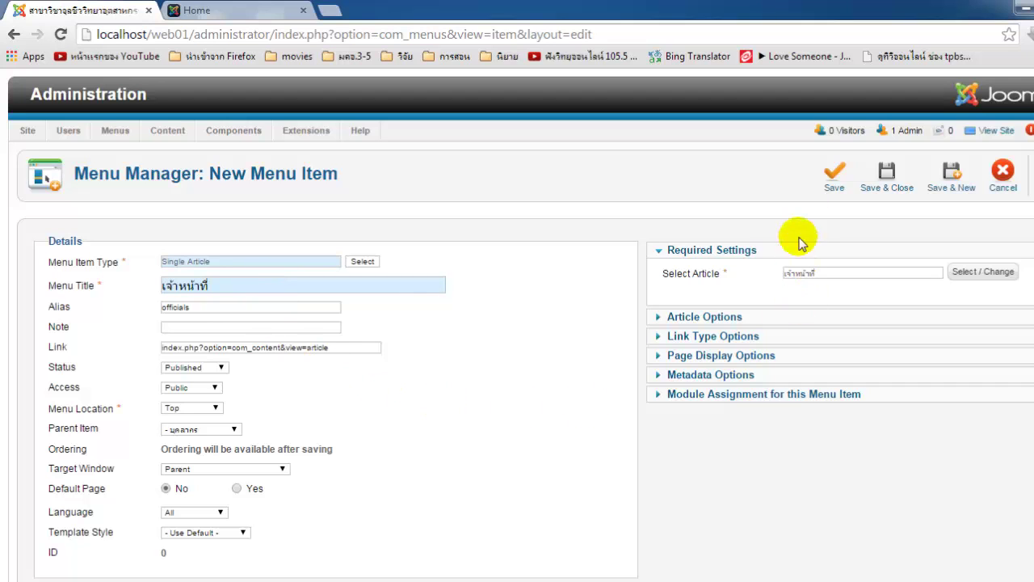
{"action": "left_click", "coordinate": [877, 179]}
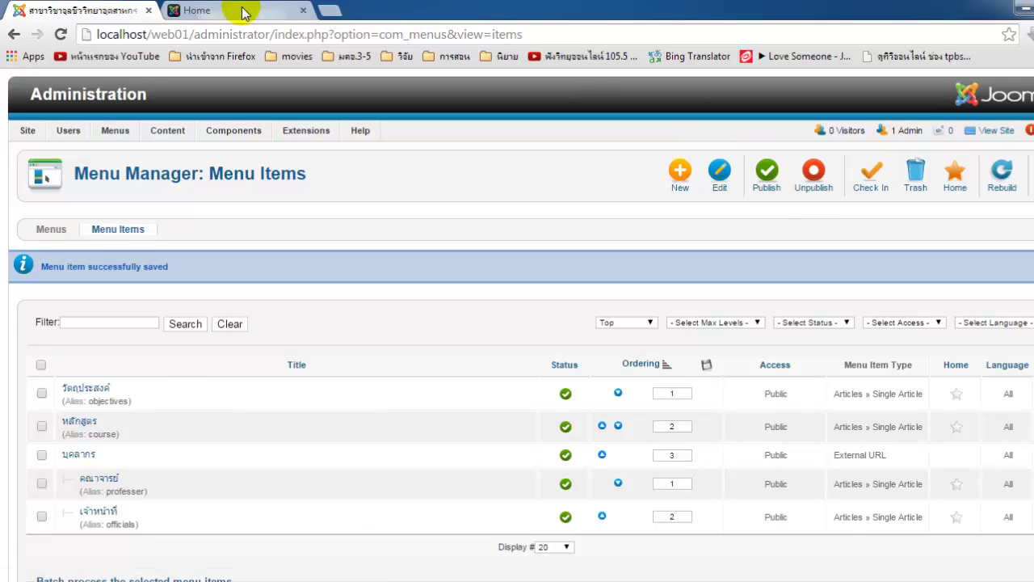
Reload the public site, check the คณาจารย์ and เจ้าหน้าที่ pages under บุคลากร, and return to the home page
{"action": "left_click", "coordinate": [242, 11]}
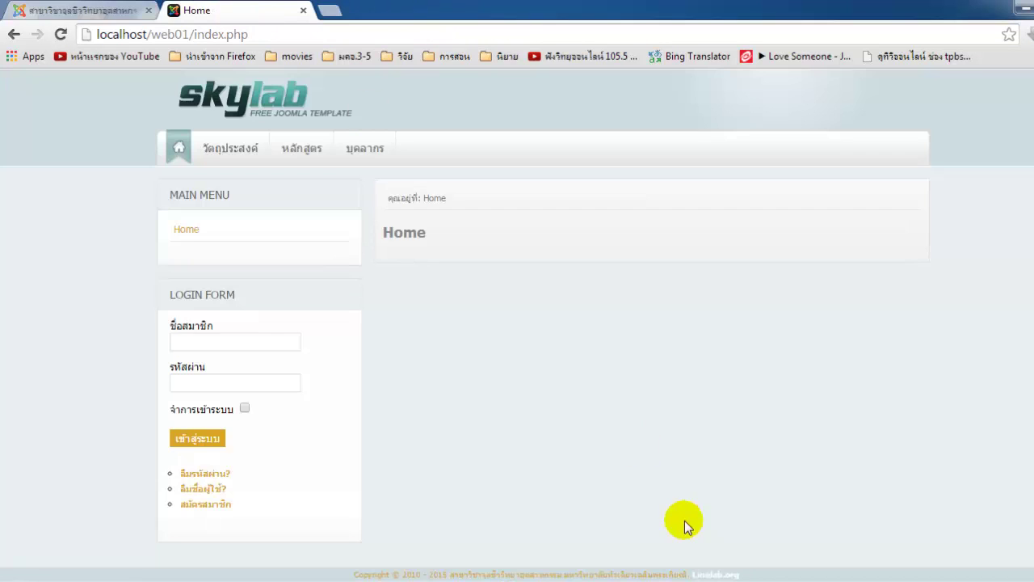
{"action": "right_click", "coordinate": [508, 358]}
{"action": "left_click", "coordinate": [547, 405]}
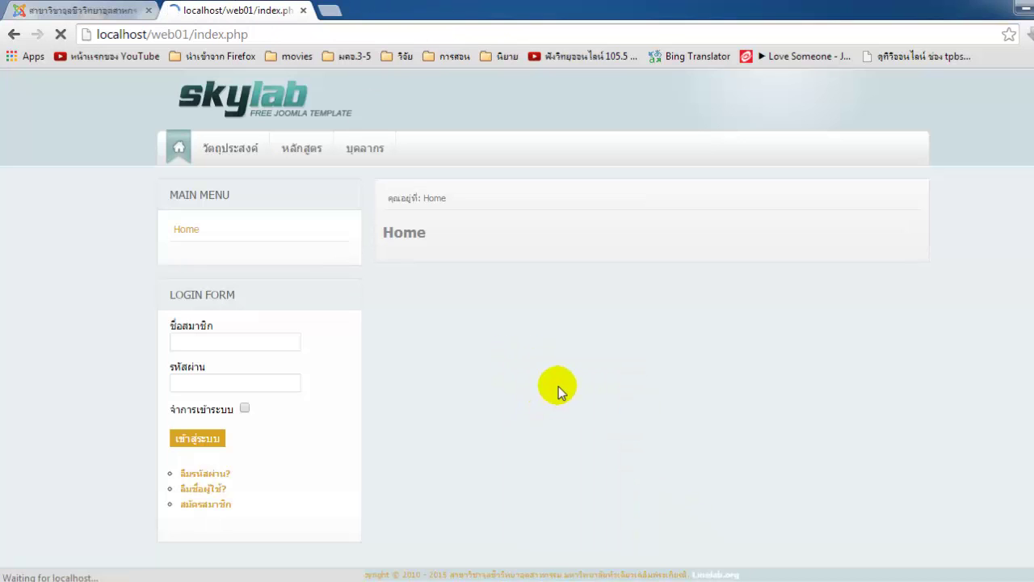
{"action": "mouse_move", "coordinate": [382, 155]}
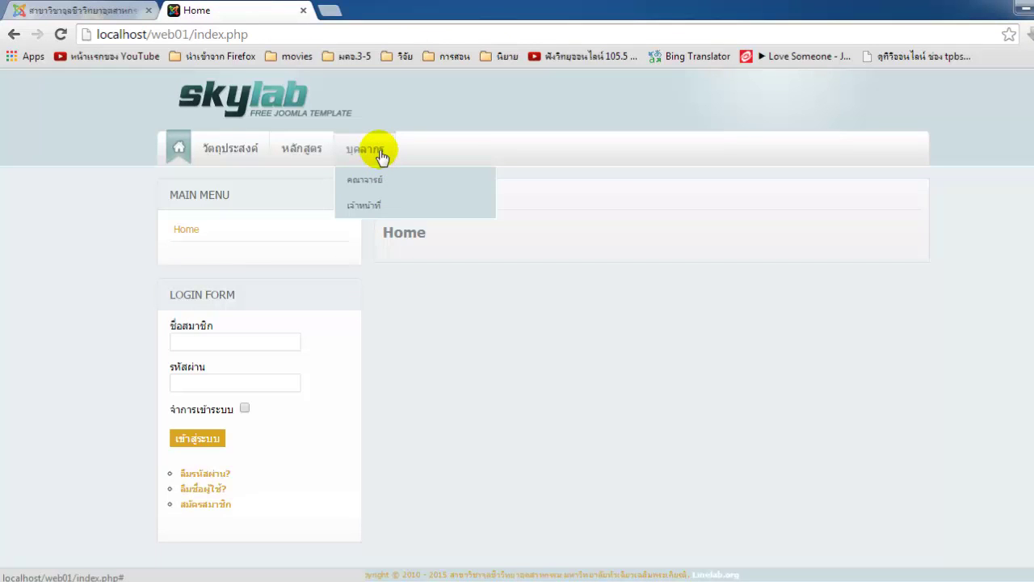
{"action": "left_click", "coordinate": [378, 184]}
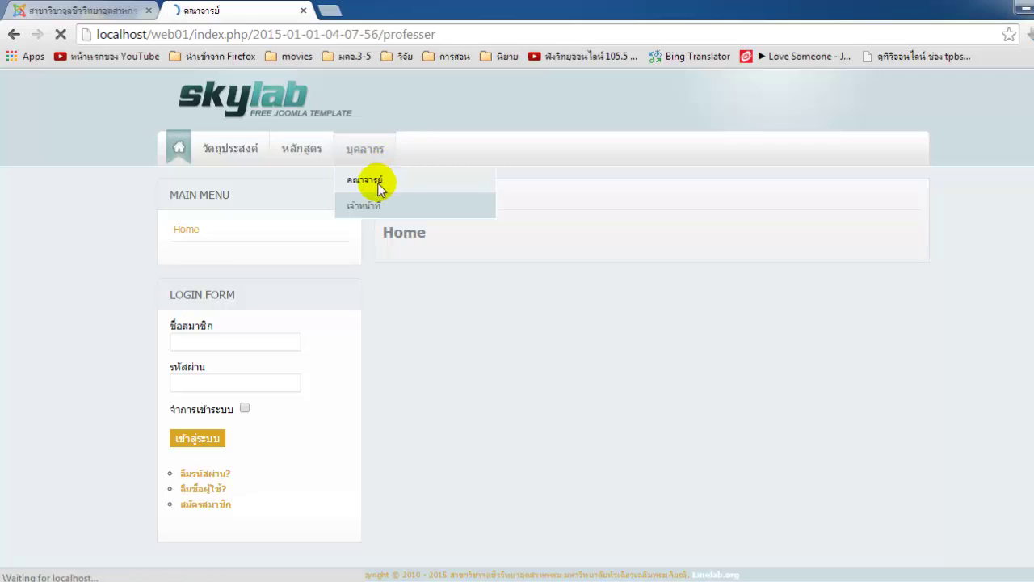
{"action": "mouse_move", "coordinate": [365, 158]}
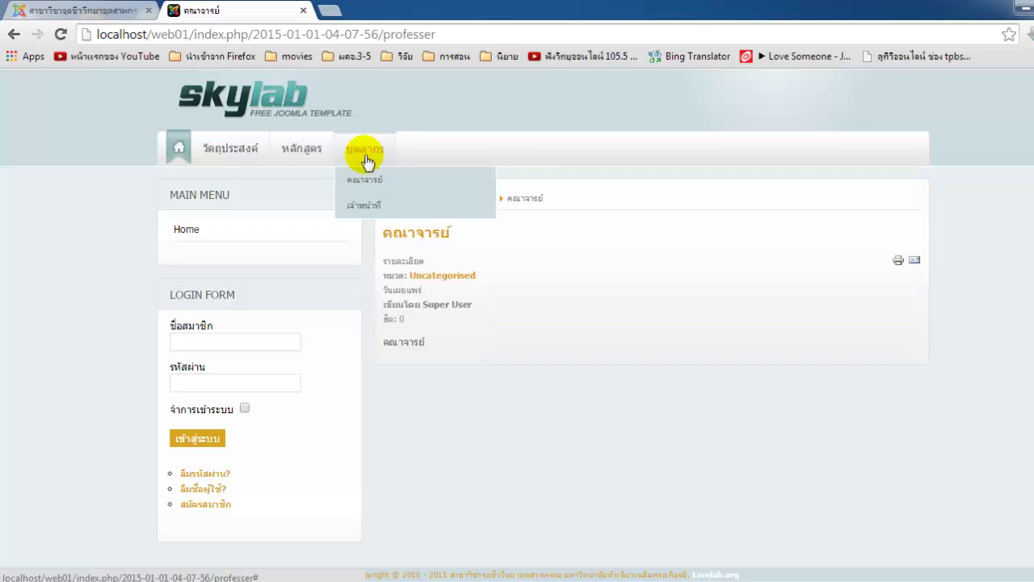
{"action": "left_click", "coordinate": [369, 207]}
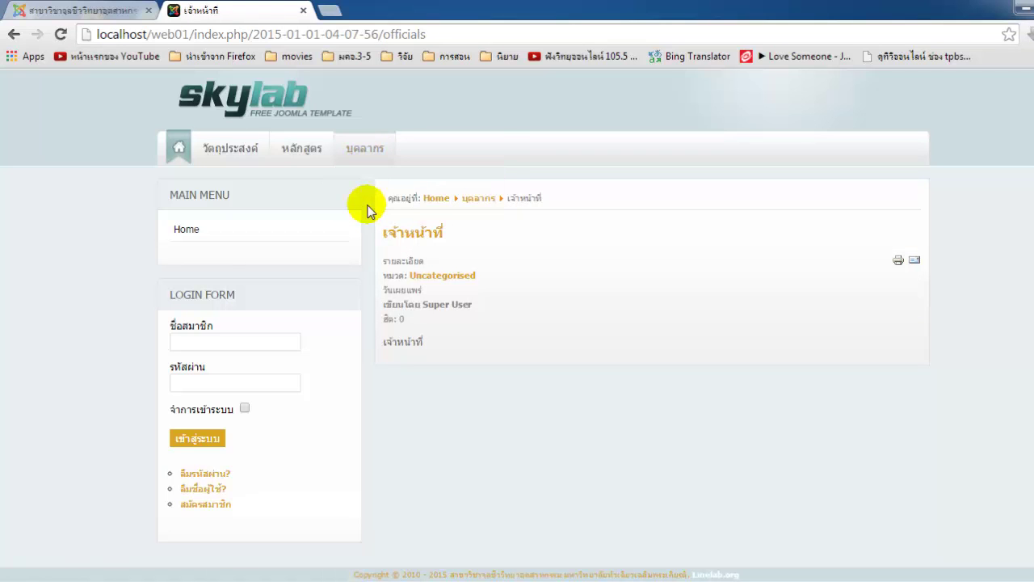
{"action": "left_click", "coordinate": [183, 150]}
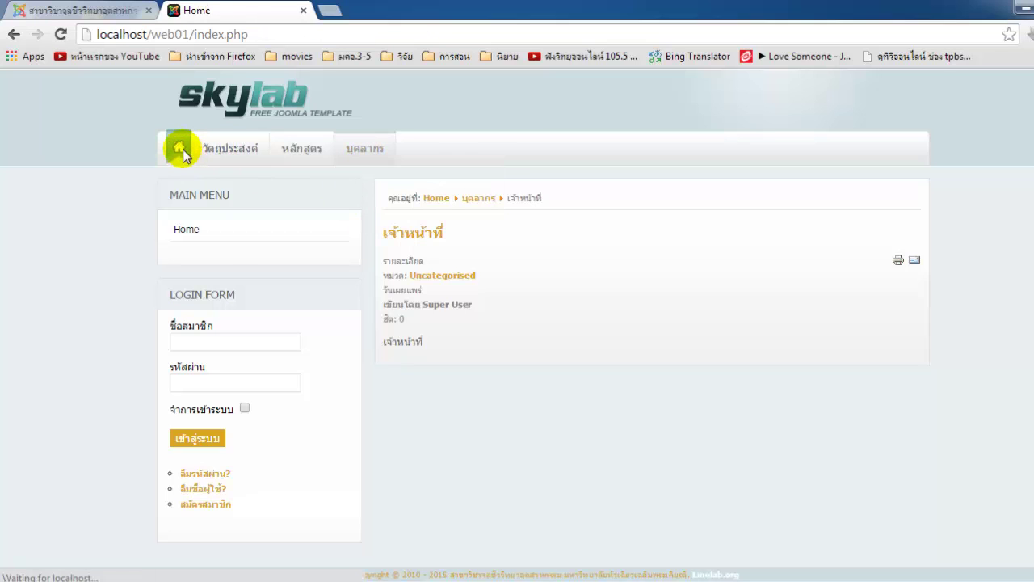